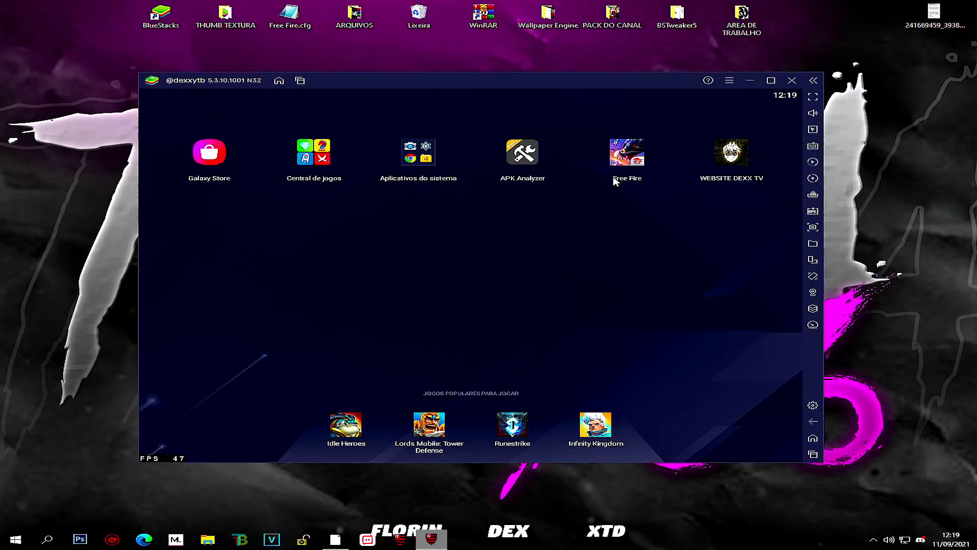
- Launch Free Fire in the emulator and enter the game from its title screen
{"action": "left_click", "coordinate": [626, 155]}
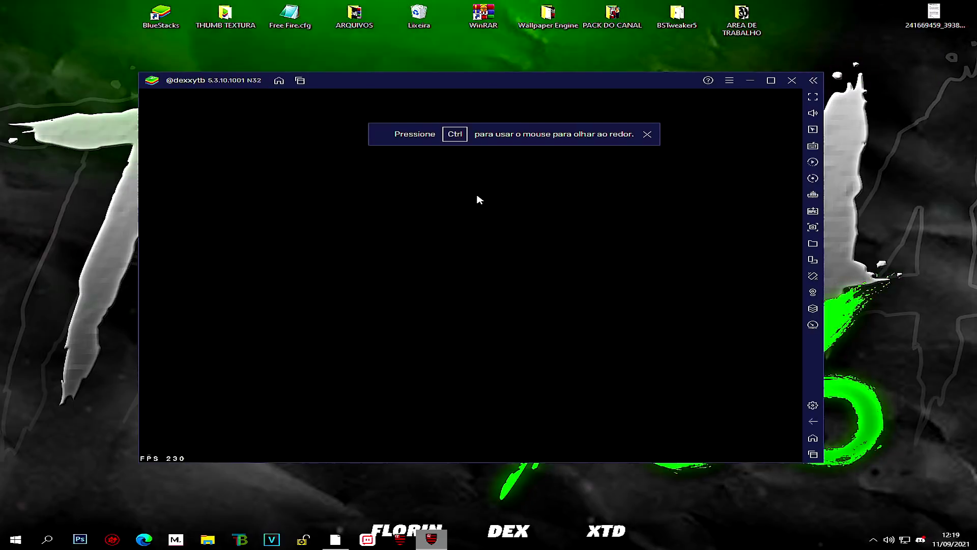
{"action": "left_click", "coordinate": [647, 135]}
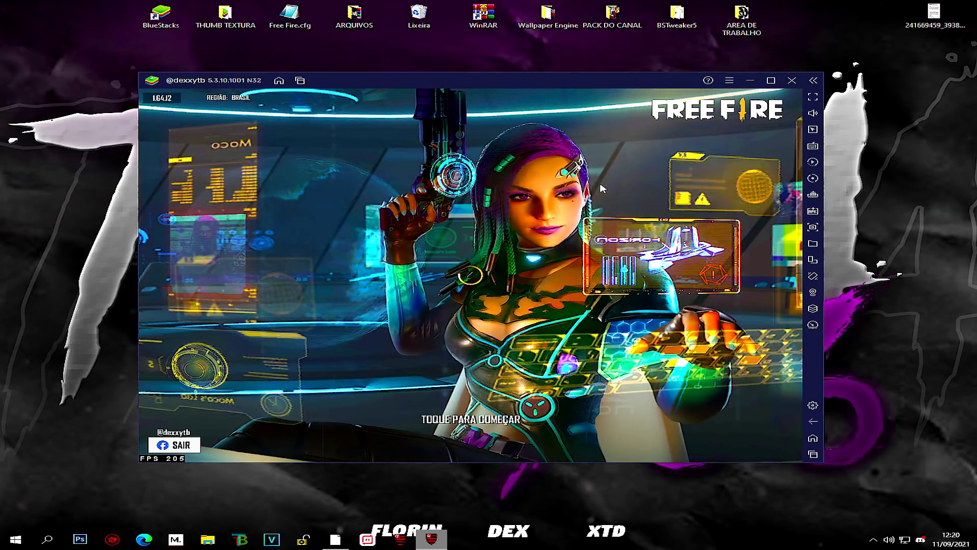
{"action": "left_click", "coordinate": [483, 195]}
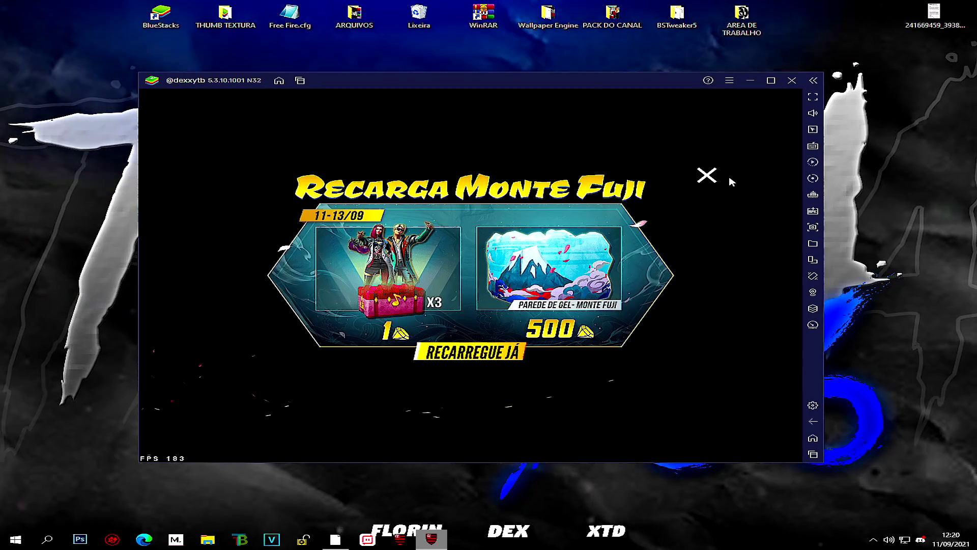
- Close the Monte Fuji recharge, missions and special airdrop pop-ups to reach the game lobby
{"action": "left_click", "coordinate": [707, 176]}
{"action": "left_click", "coordinate": [699, 171]}
{"action": "left_click", "coordinate": [701, 173]}
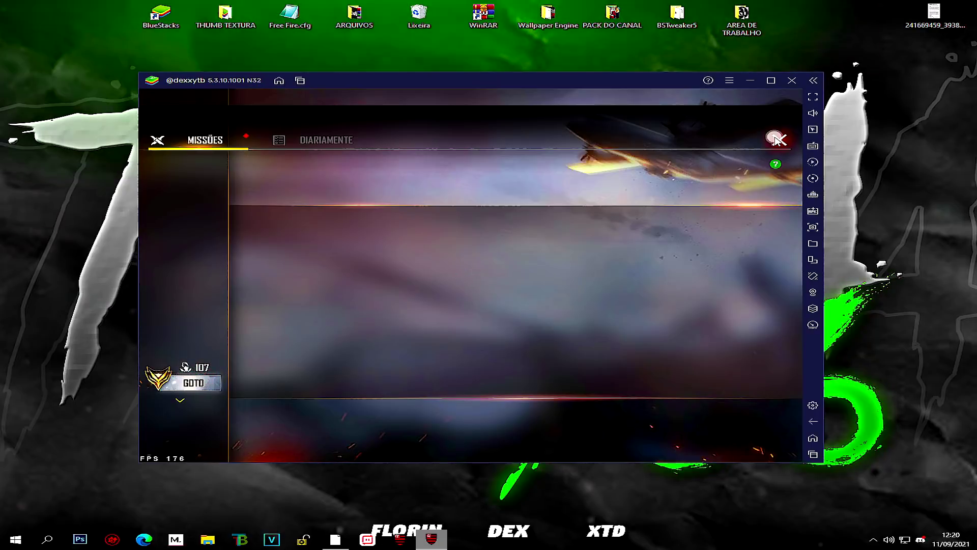
{"action": "left_click", "coordinate": [779, 139]}
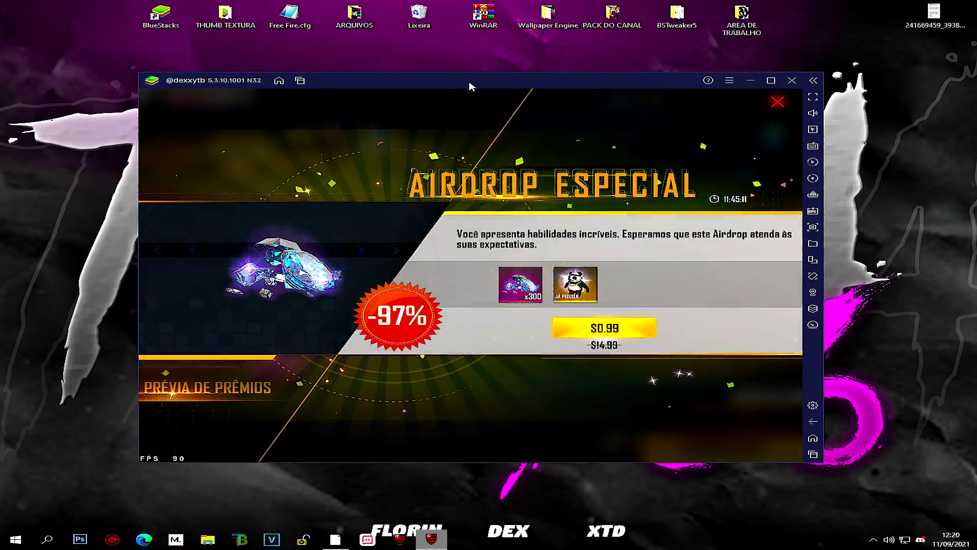
{"action": "left_click", "coordinate": [701, 142]}
{"action": "left_click", "coordinate": [380, 346]}
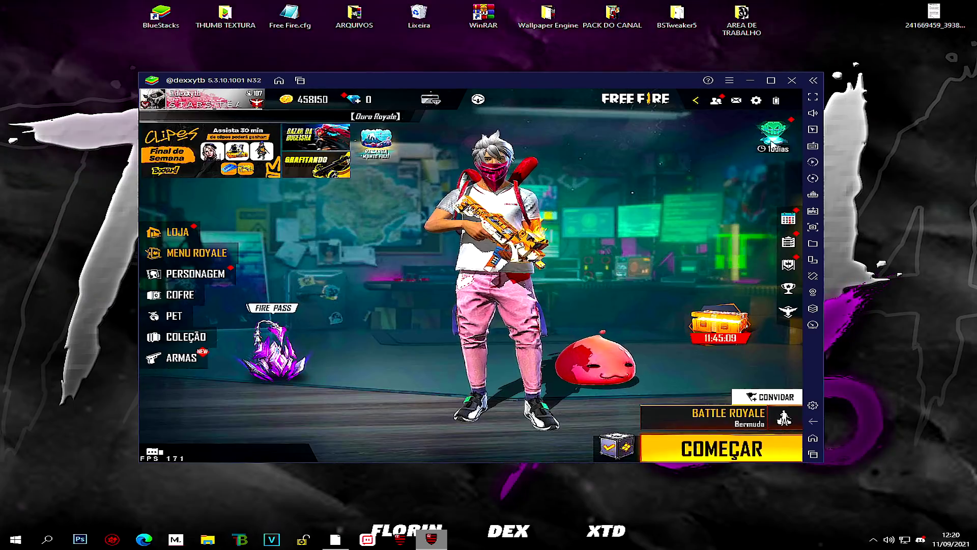
{"action": "key", "text": "Escape"}
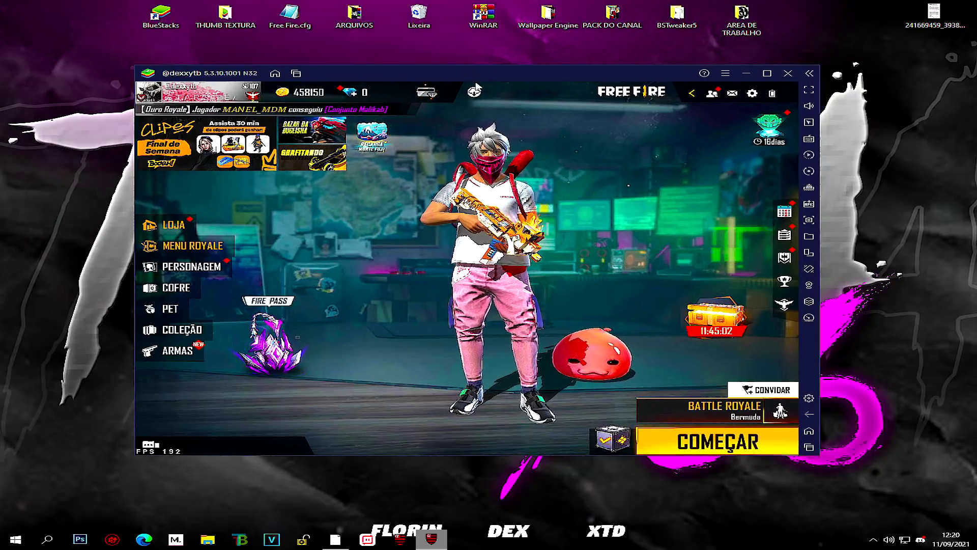
{"action": "left_click_drag", "start_coordinate": [479, 86], "coordinate": [476, 80]}
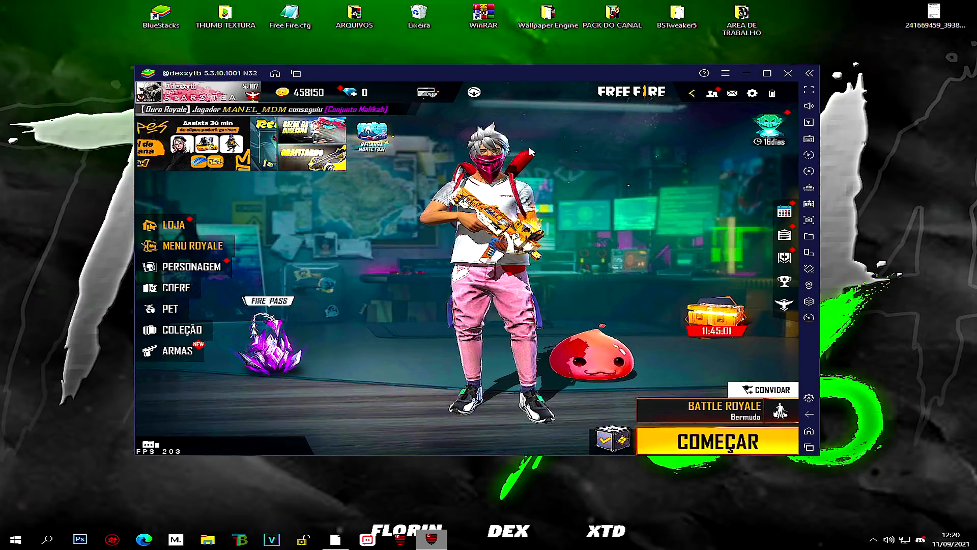
{"action": "left_click_drag", "start_coordinate": [531, 151], "coordinate": [325, 265]}
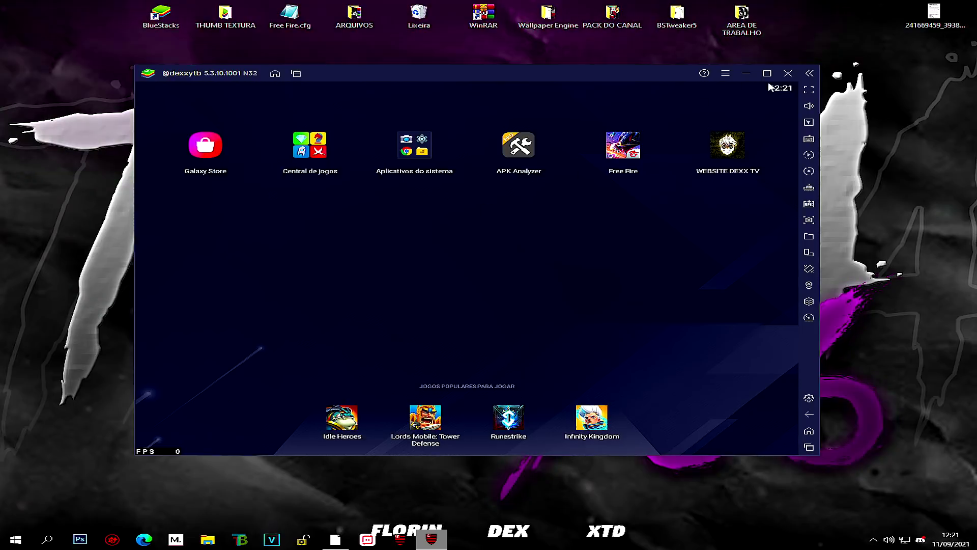
- Minimize the emulator and move its desktop shortcut up inside the wallpaper's letter O
{"action": "left_click", "coordinate": [754, 75]}
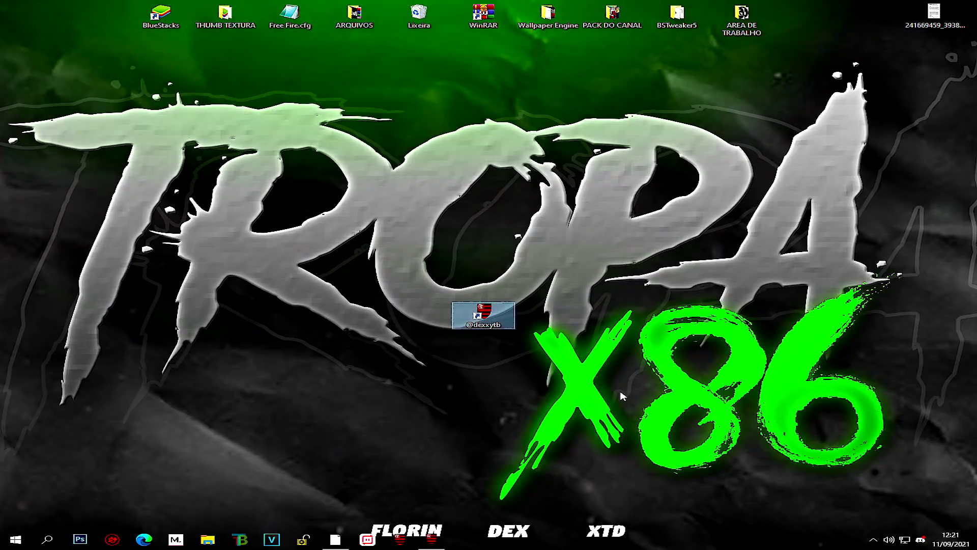
{"action": "left_click_drag", "start_coordinate": [488, 308], "coordinate": [487, 224]}
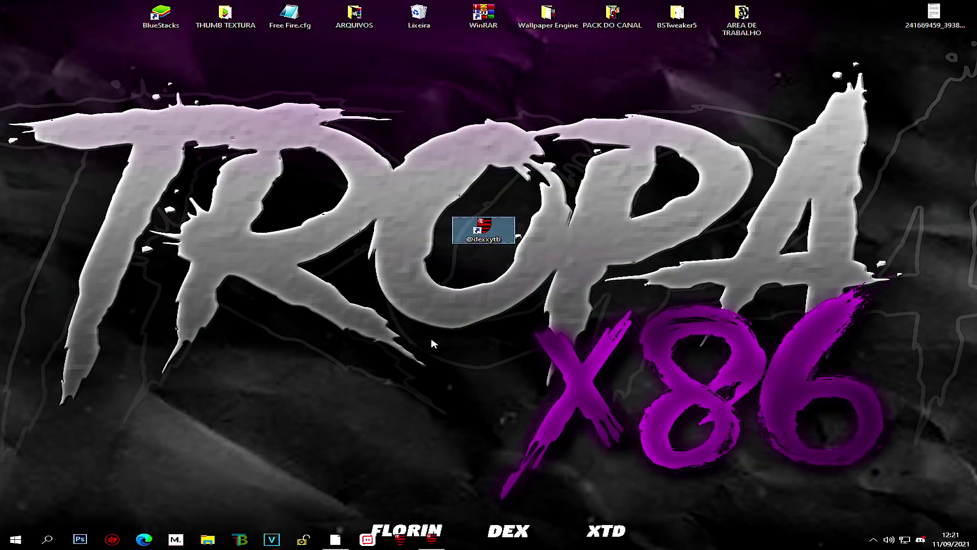
{"action": "right_click", "coordinate": [217, 314]}
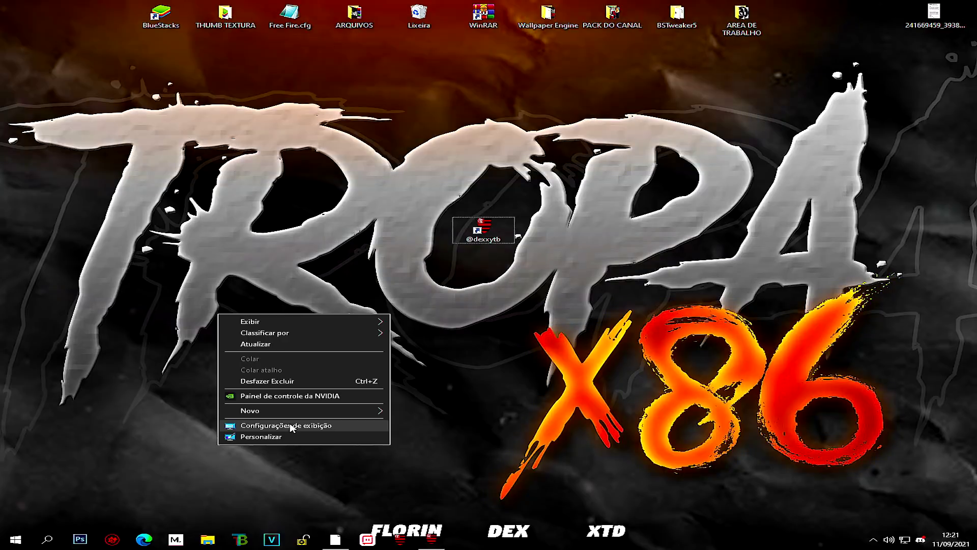
{"action": "left_click", "coordinate": [334, 426]}
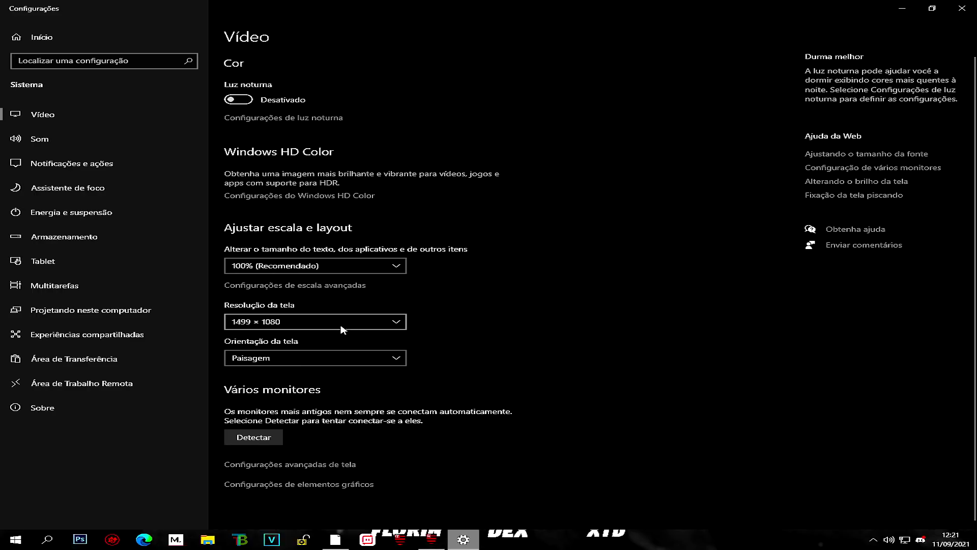
{"action": "left_click", "coordinate": [902, 8]}
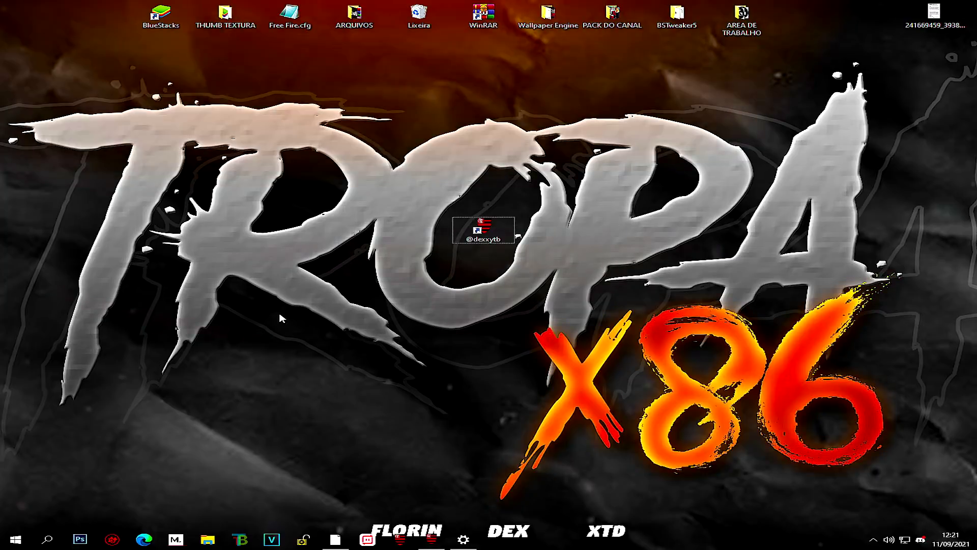
- Open the adapter properties of Monitor 1 from the Windows advanced display settings and move the dialog to the middle of the screen
{"action": "right_click", "coordinate": [282, 308]}
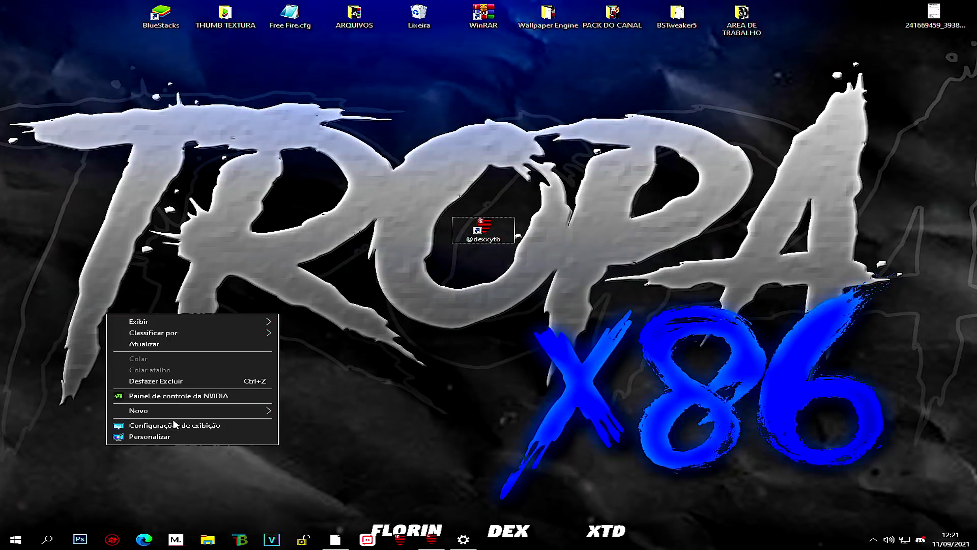
{"action": "left_click", "coordinate": [183, 481]}
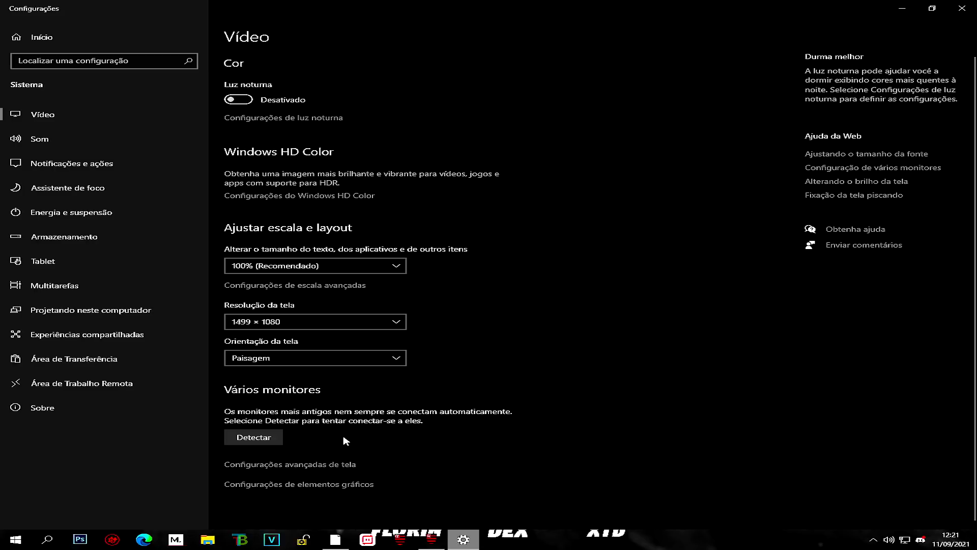
{"action": "left_click", "coordinate": [260, 465]}
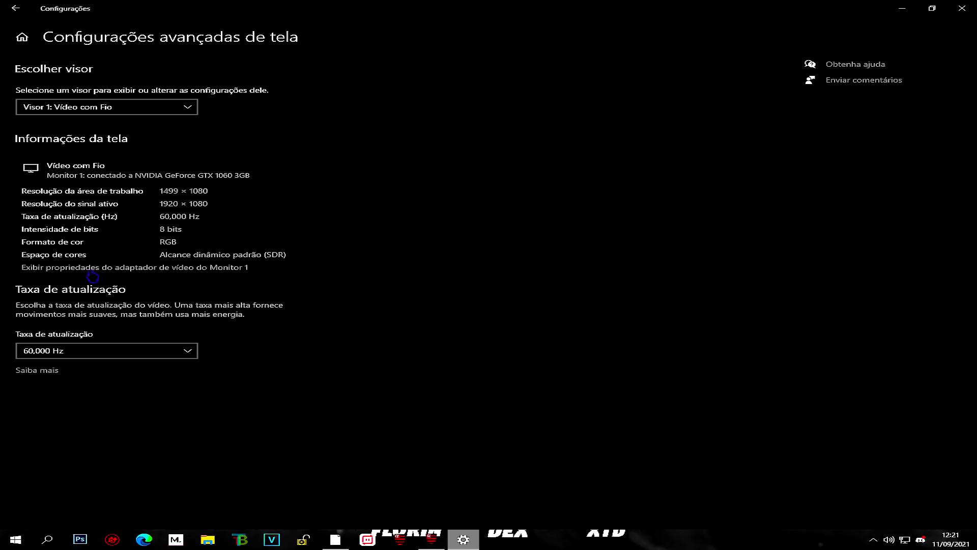
{"action": "left_click", "coordinate": [26, 269]}
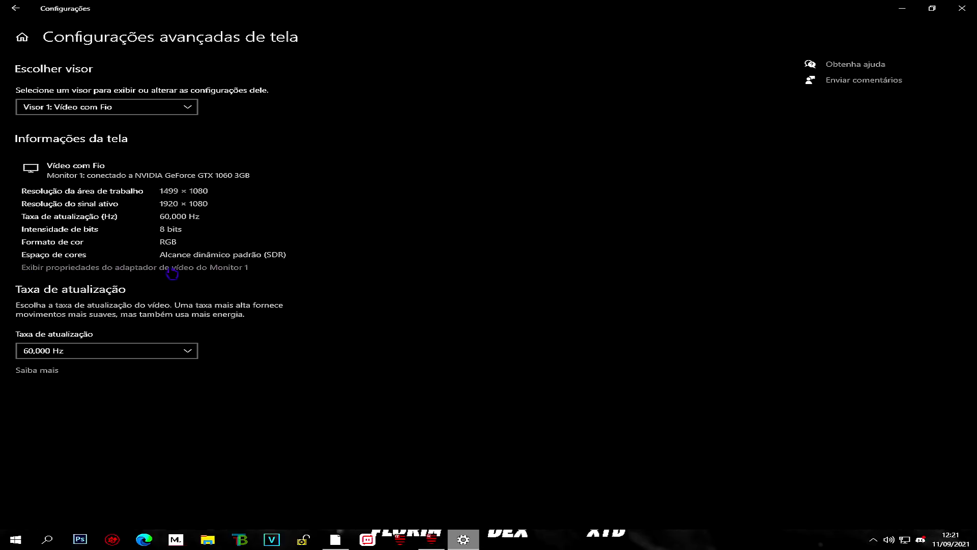
{"action": "left_click_drag", "start_coordinate": [283, 100], "coordinate": [620, 89]}
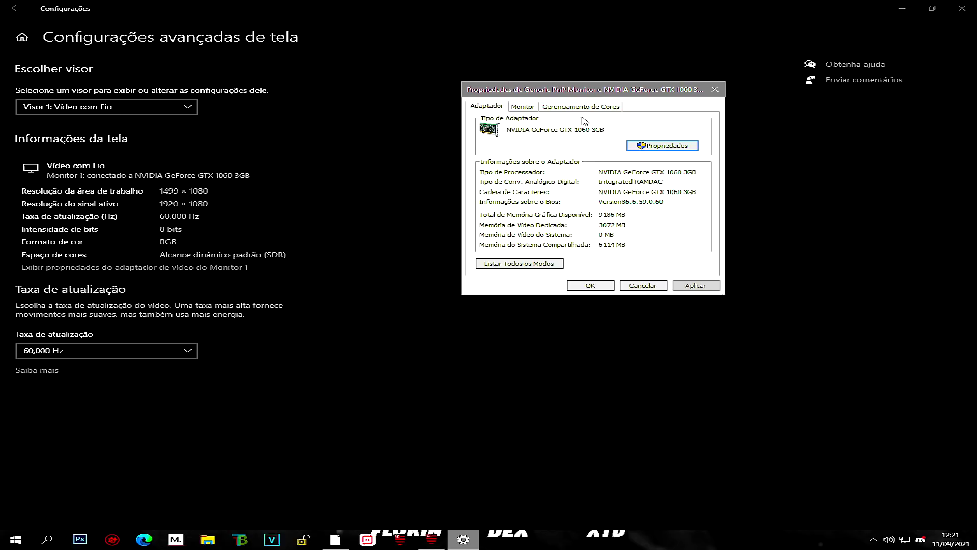
- Examine the adapter's list of all valid display modes, comparing the resolutions and their 60 and 59 Hertz variants
{"action": "left_click", "coordinate": [513, 266]}
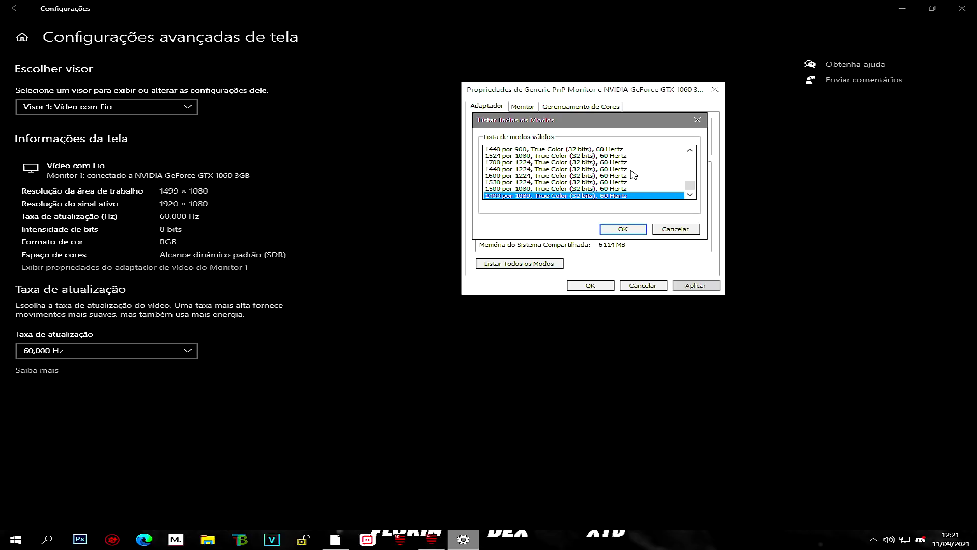
{"action": "mouse_move", "coordinate": [690, 186]}
{"action": "left_mouse_down"}
{"action": "mouse_move", "coordinate": [691, 159]}
{"action": "mouse_move", "coordinate": [692, 190]}
{"action": "left_mouse_up"}
{"action": "left_click", "coordinate": [555, 176]}
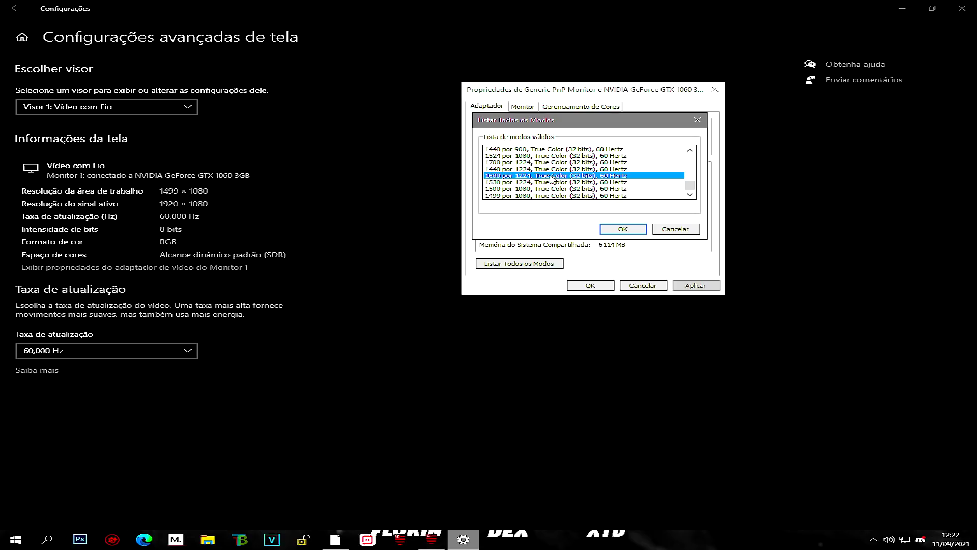
{"action": "scroll", "coordinate": [552, 173], "scroll_direction": "up", "scroll_amount": 7}
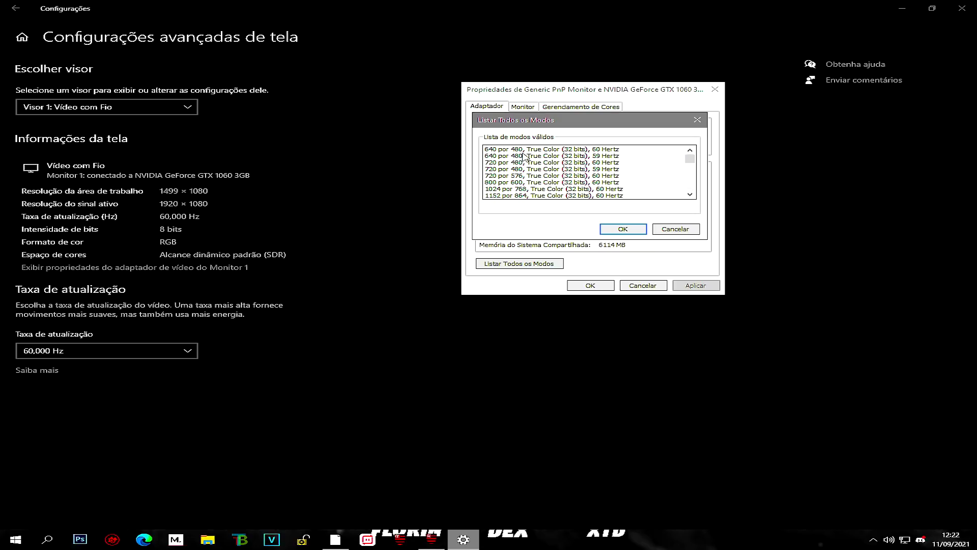
{"action": "left_click", "coordinate": [494, 149]}
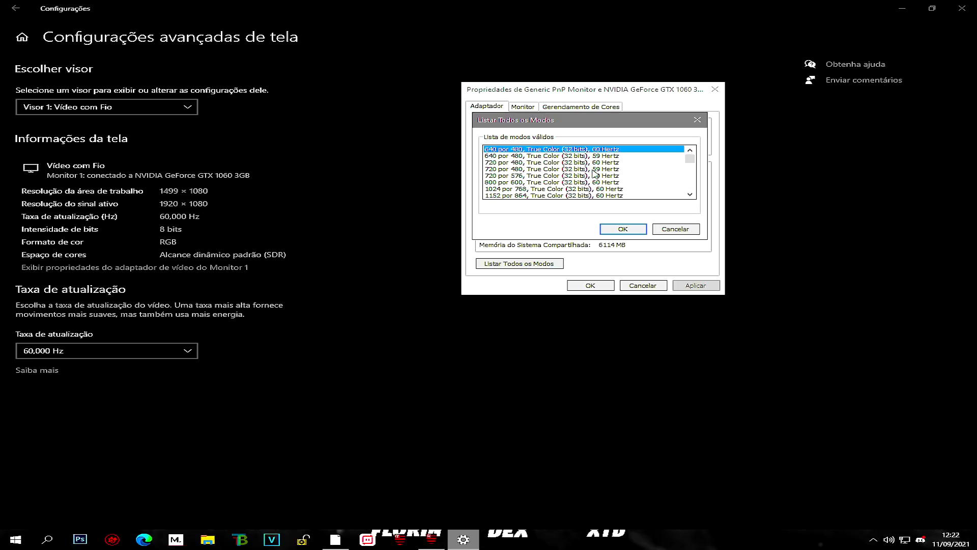
{"action": "scroll", "coordinate": [576, 167], "scroll_direction": "down", "scroll_amount": 7}
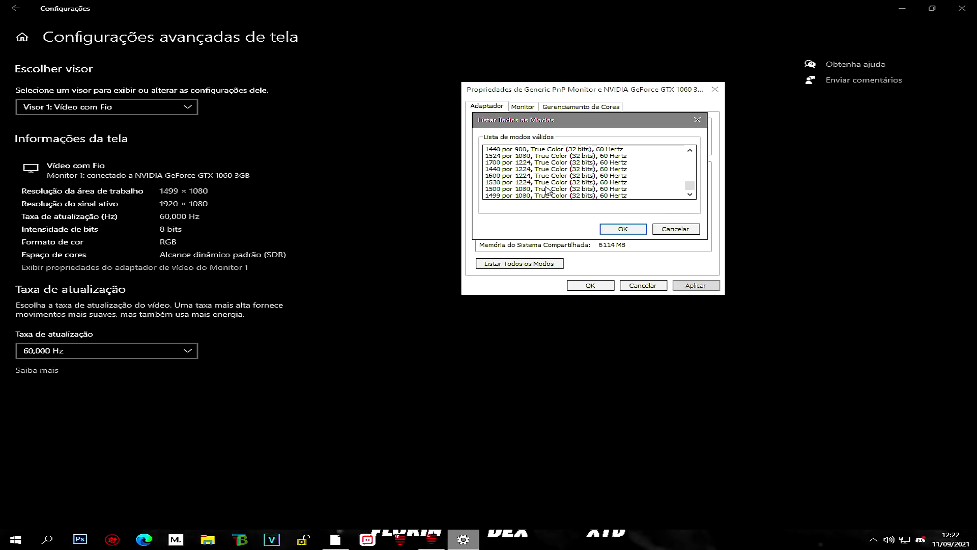
{"action": "scroll", "coordinate": [567, 181], "scroll_direction": "up", "scroll_amount": 7}
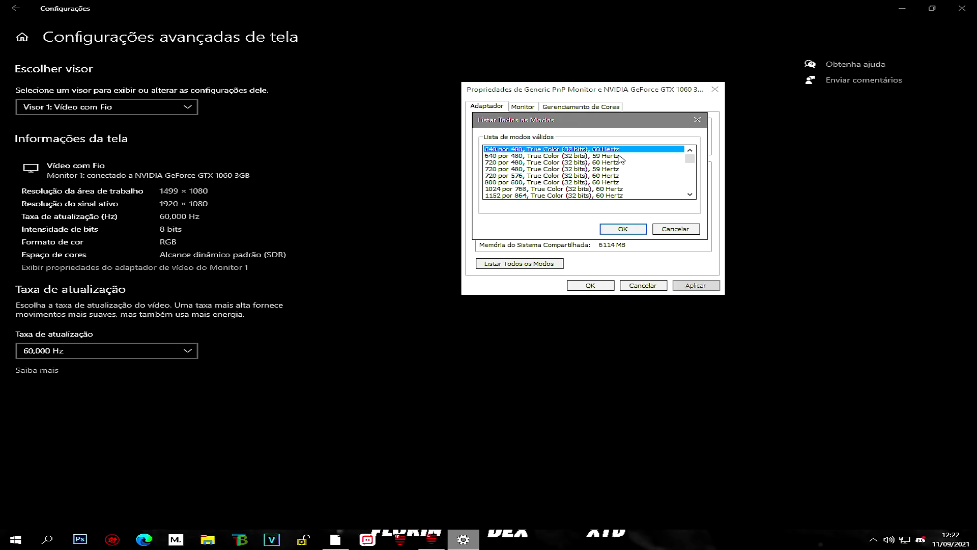
{"action": "left_click", "coordinate": [601, 156]}
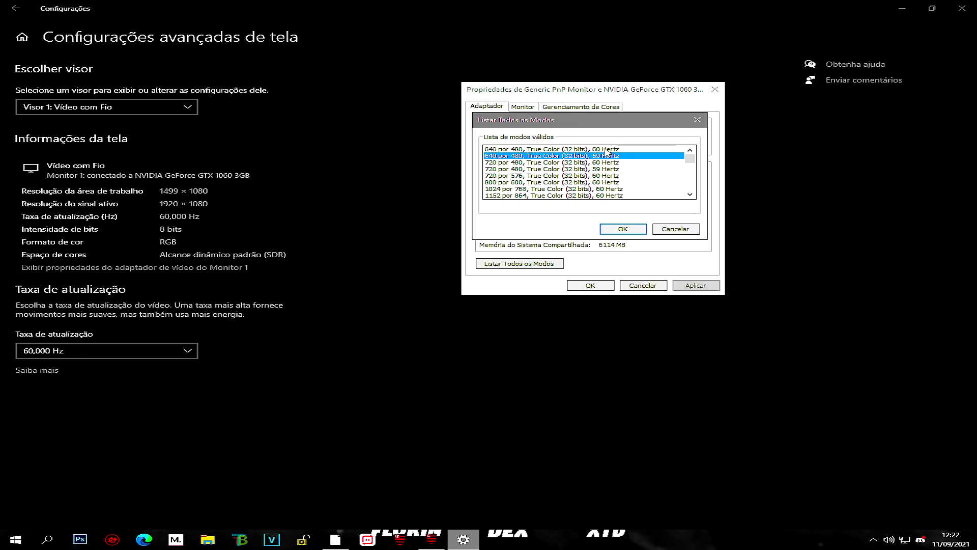
{"action": "left_click", "coordinate": [604, 150]}
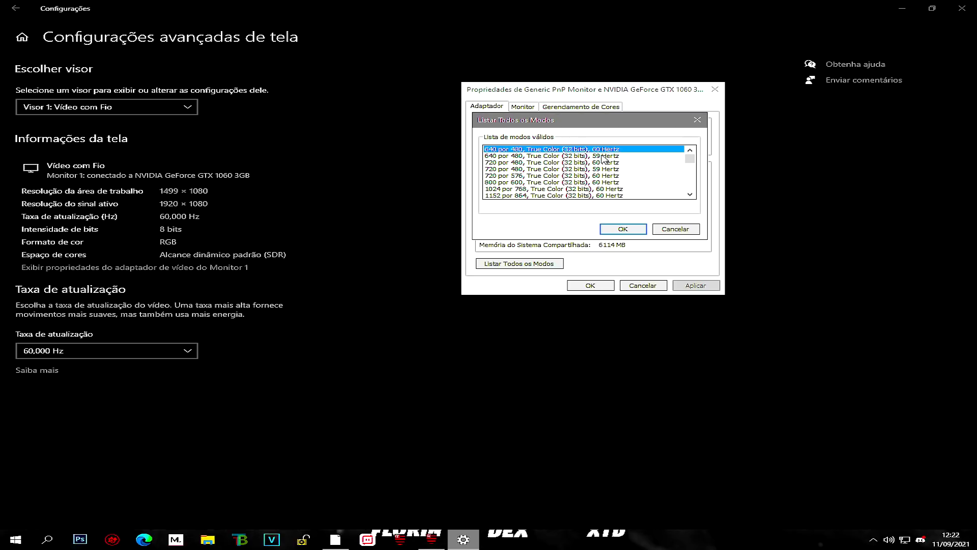
{"action": "scroll", "coordinate": [602, 157], "scroll_direction": "down", "scroll_amount": 5}
{"action": "left_click", "coordinate": [612, 189]}
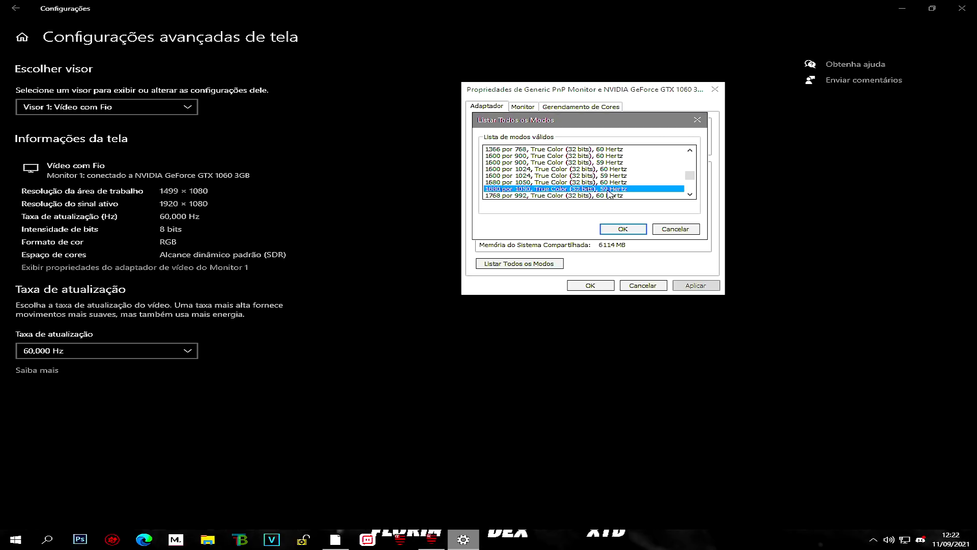
{"action": "scroll", "coordinate": [496, 188], "scroll_direction": "down", "scroll_amount": 1}
- Choose the 640 by 480, True Color (32 bits), 60 Hertz display mode and accept it
{"action": "scroll", "coordinate": [511, 181], "scroll_direction": "up", "scroll_amount": 7}
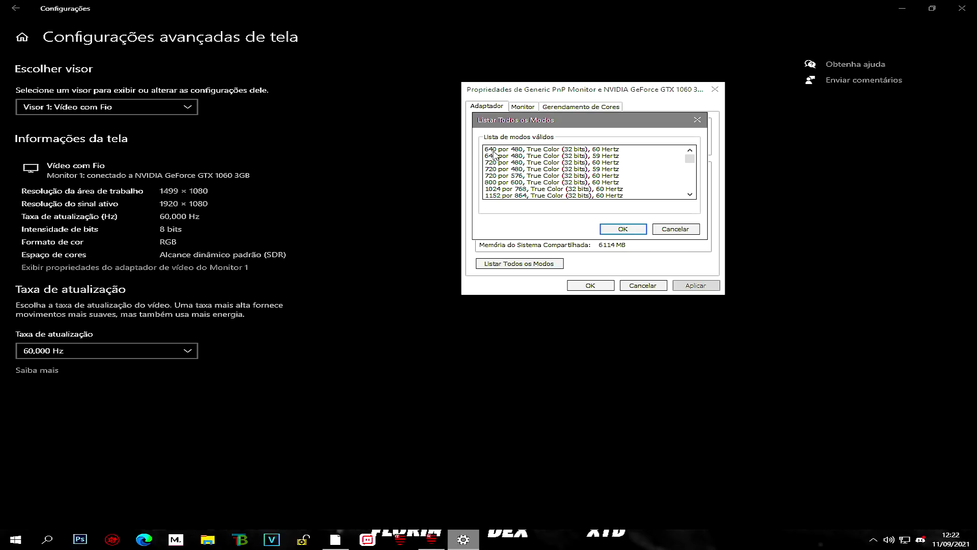
{"action": "left_click", "coordinate": [493, 150]}
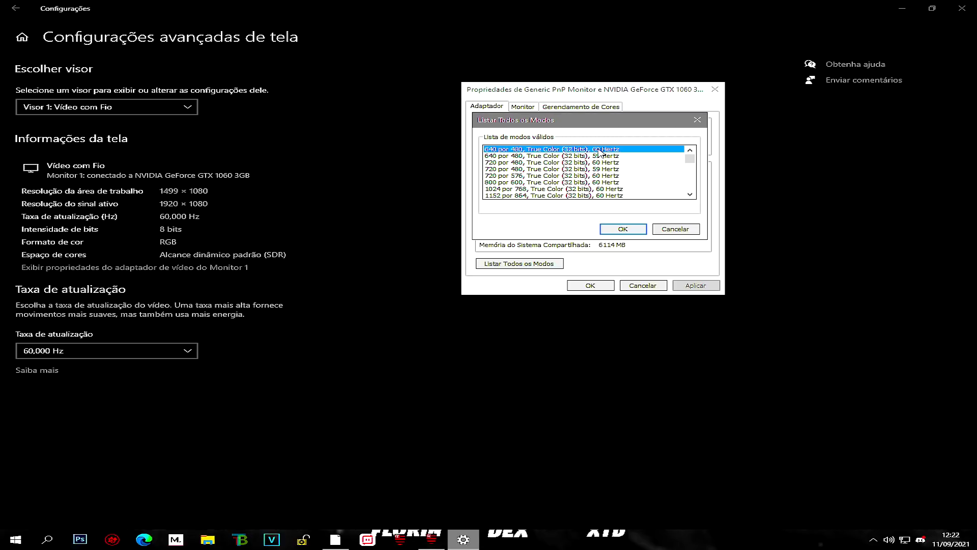
{"action": "left_click", "coordinate": [622, 230]}
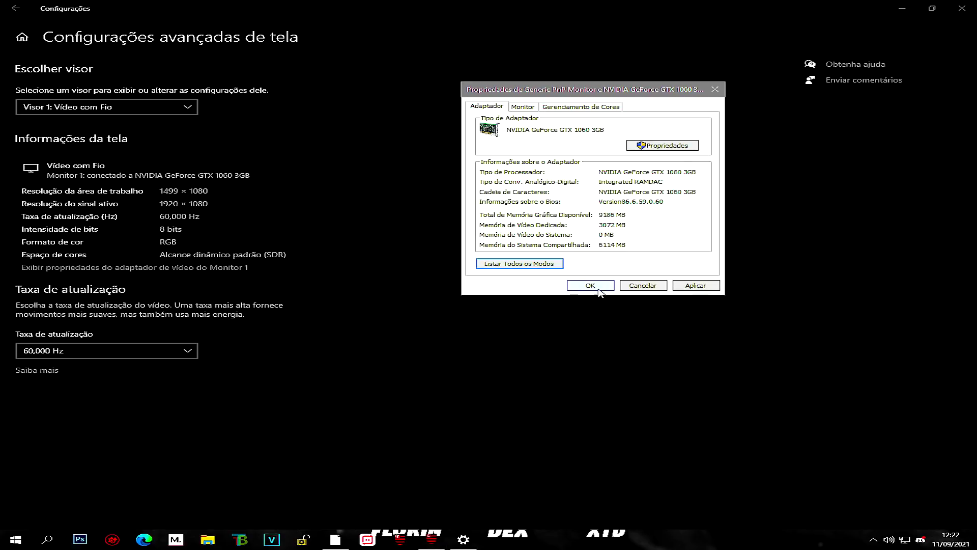
- Try the 720 by 480, True Color (32 bits), 59 Hertz display mode and revert to the previous display settings
{"action": "left_click", "coordinate": [541, 262]}
{"action": "left_click", "coordinate": [555, 168]}
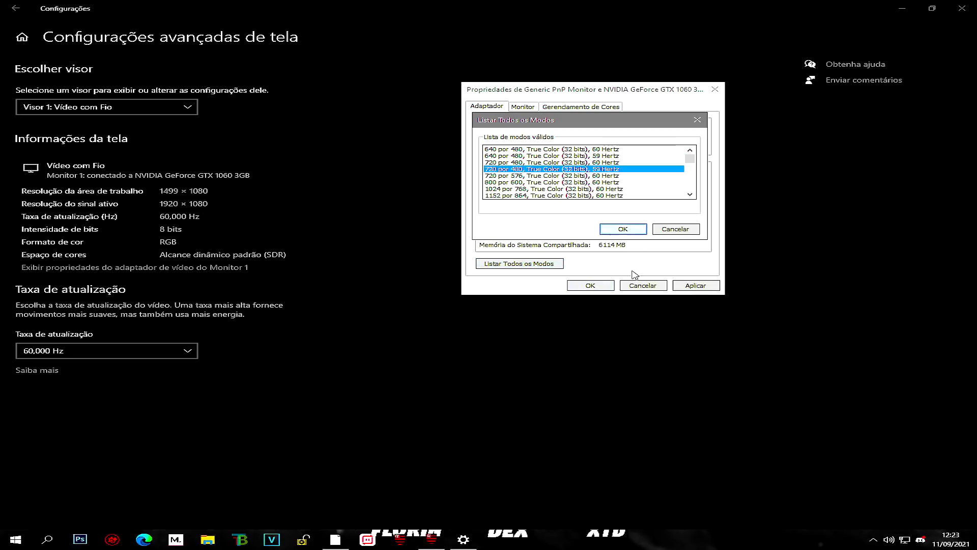
{"action": "left_click", "coordinate": [623, 228]}
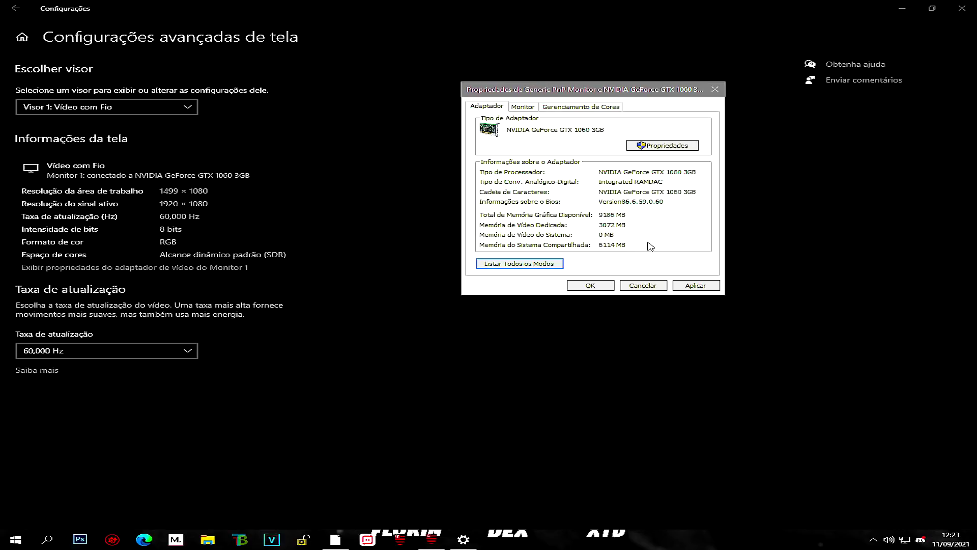
{"action": "left_click", "coordinate": [590, 285]}
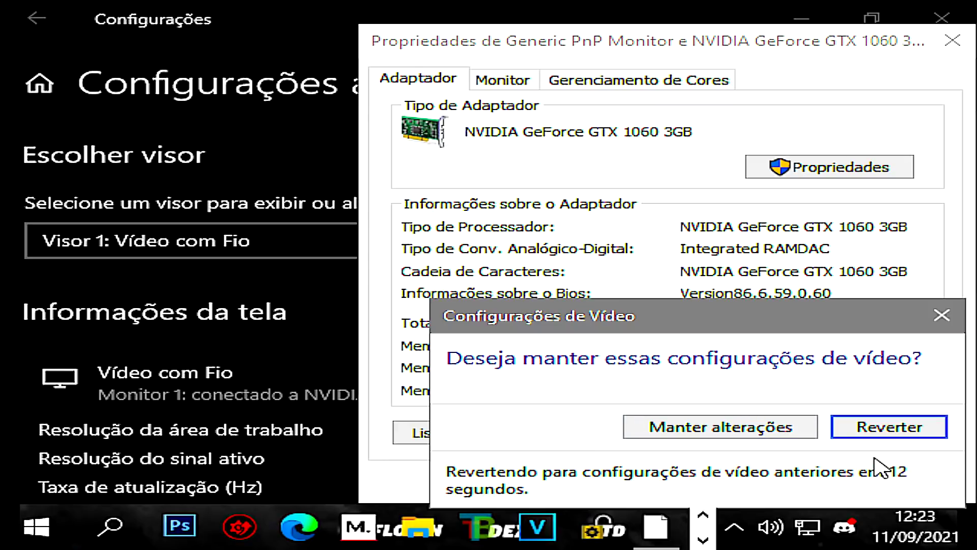
{"action": "left_click", "coordinate": [899, 430]}
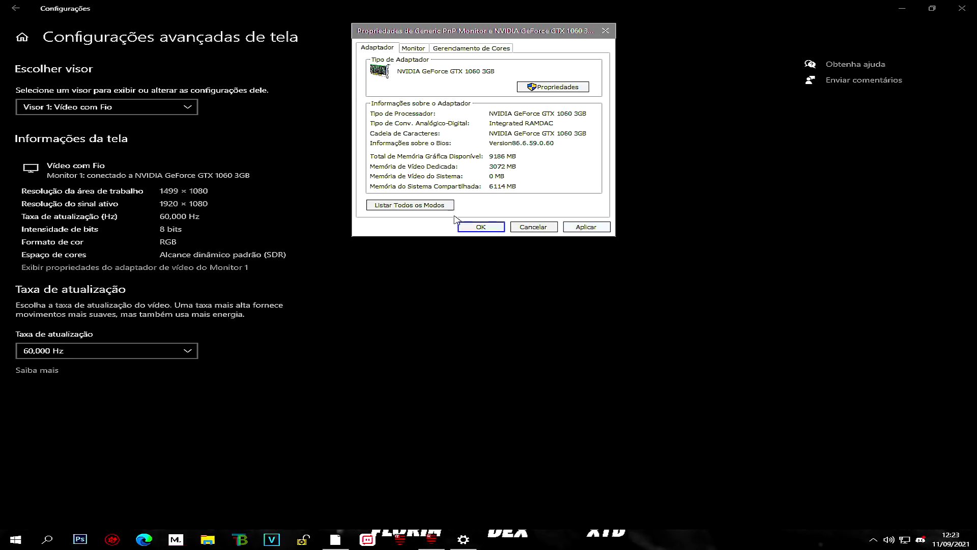
- Leave the Windows display settings, switch to the BlueStacks instance and examine the custom width and height in its Visualização settings
{"action": "left_click", "coordinate": [533, 227]}
{"action": "left_click", "coordinate": [902, 9]}
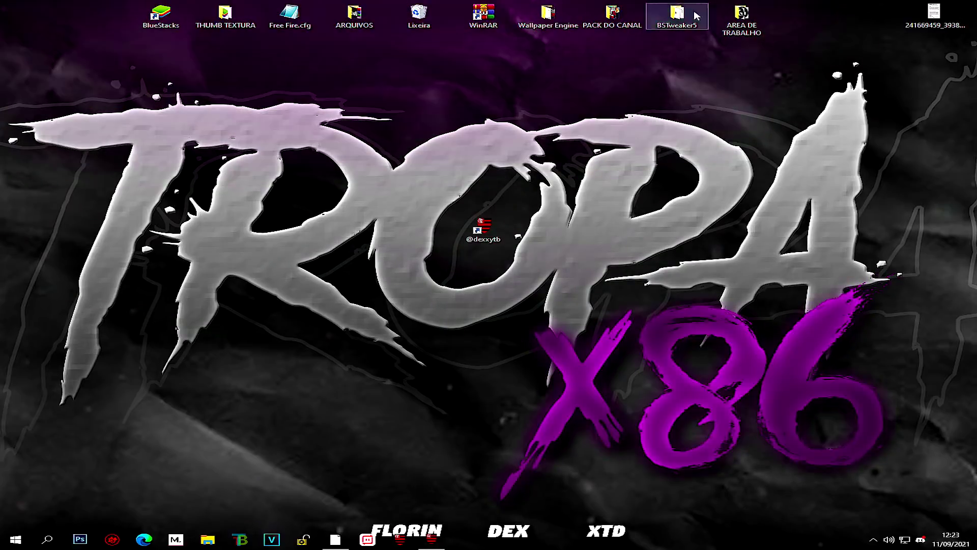
{"action": "double_click", "coordinate": [480, 231]}
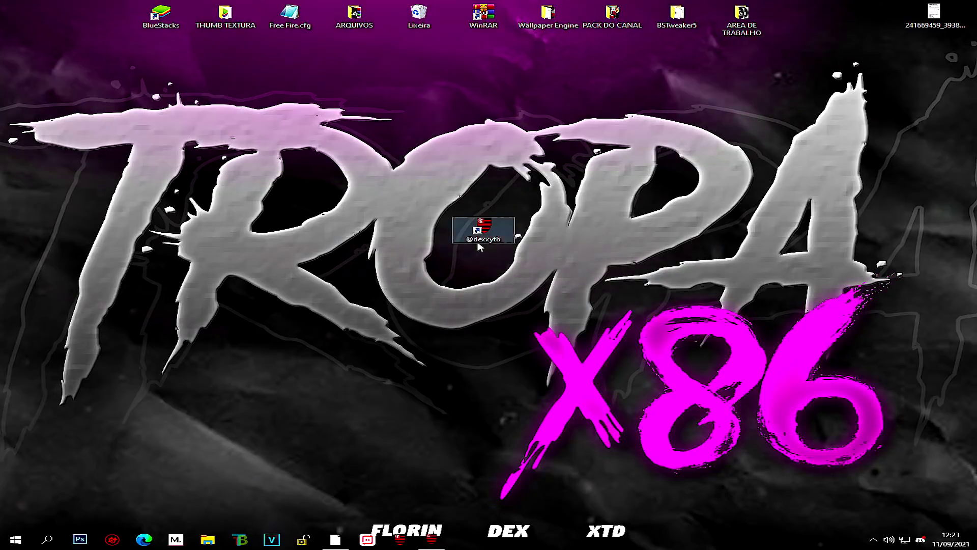
{"action": "left_click", "coordinate": [591, 8]}
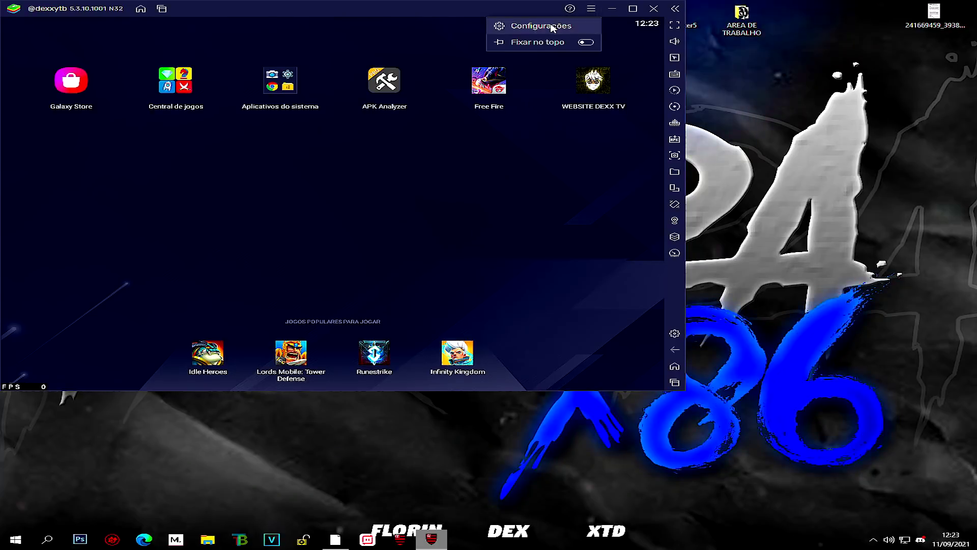
{"action": "left_click", "coordinate": [546, 28]}
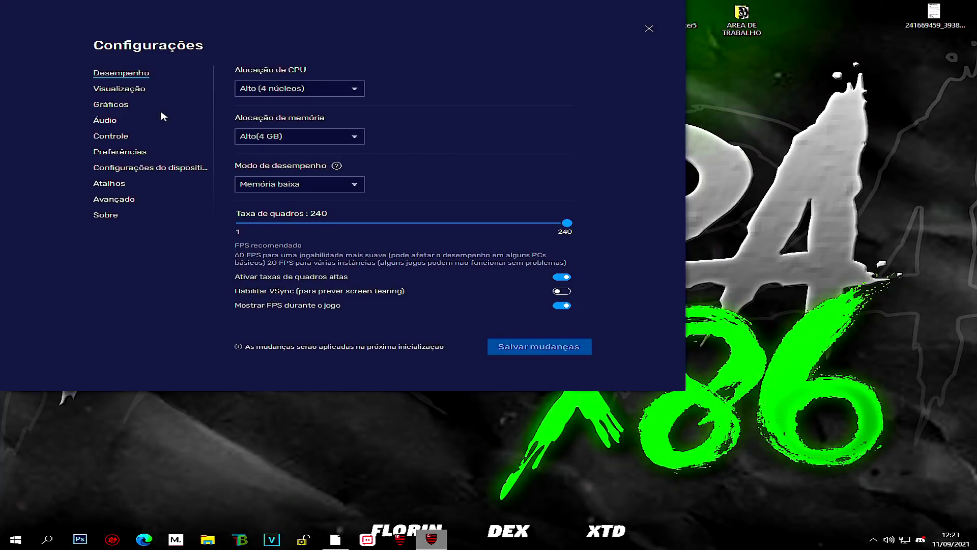
{"action": "left_click", "coordinate": [112, 89]}
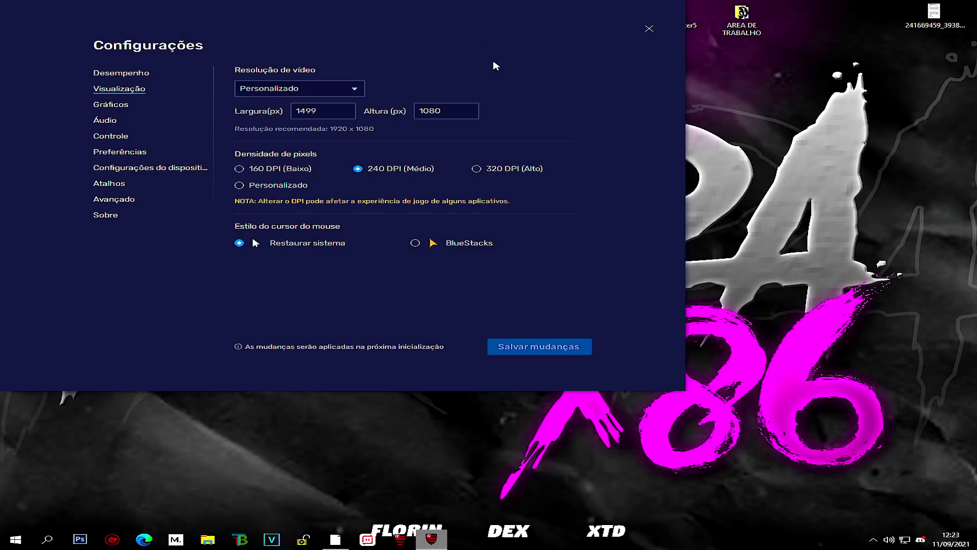
{"action": "double_click", "coordinate": [329, 111]}
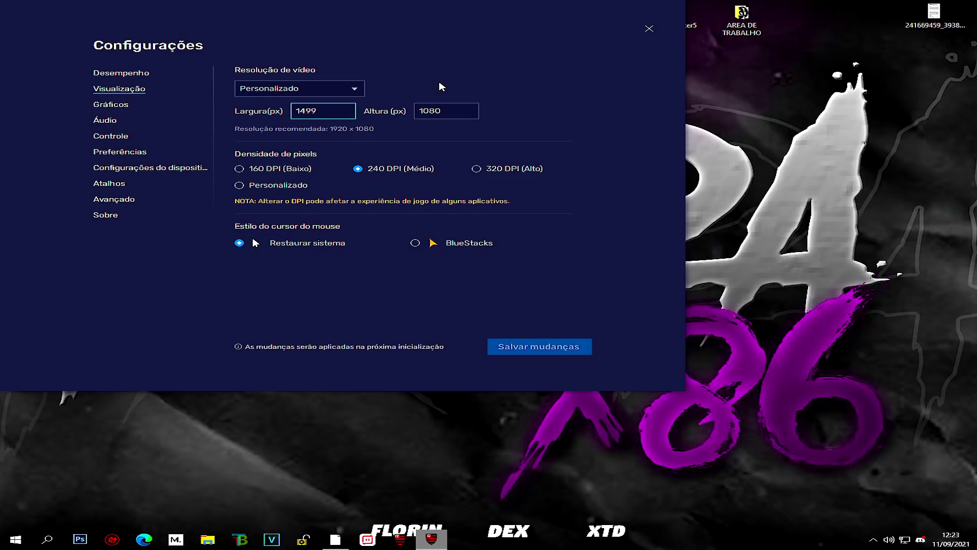
{"action": "left_click", "coordinate": [650, 30]}
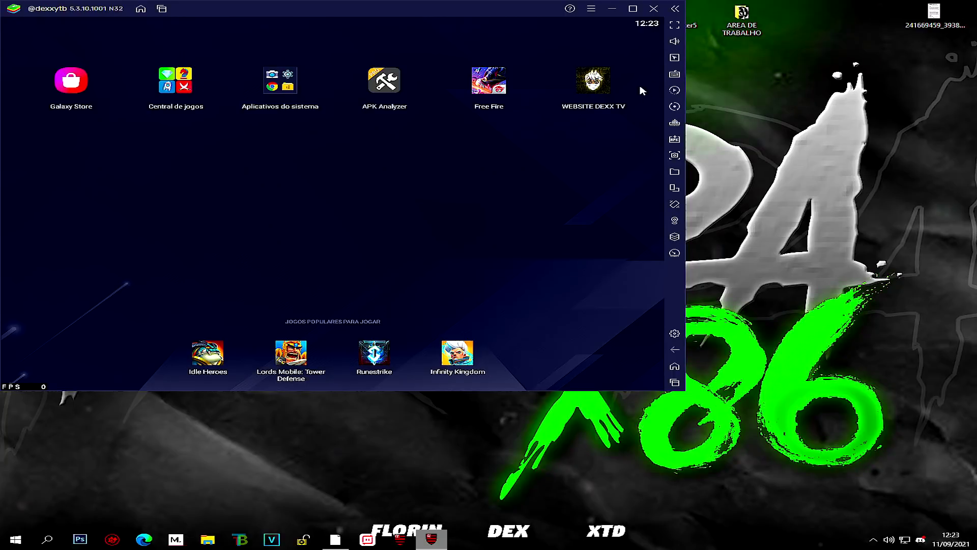
{"action": "left_click_drag", "start_coordinate": [513, 4], "coordinate": [641, 88]}
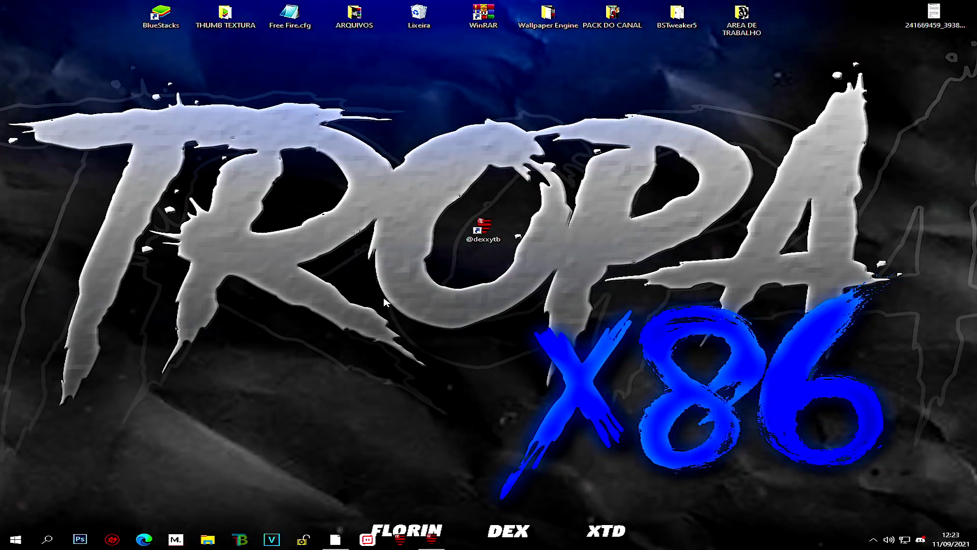
{"action": "right_click", "coordinate": [383, 301]}
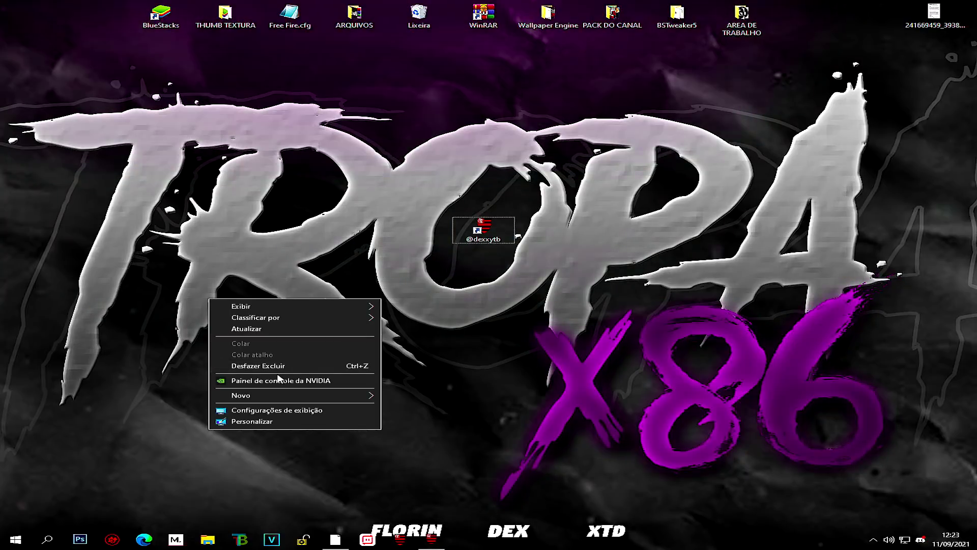
{"action": "left_click", "coordinate": [427, 363]}
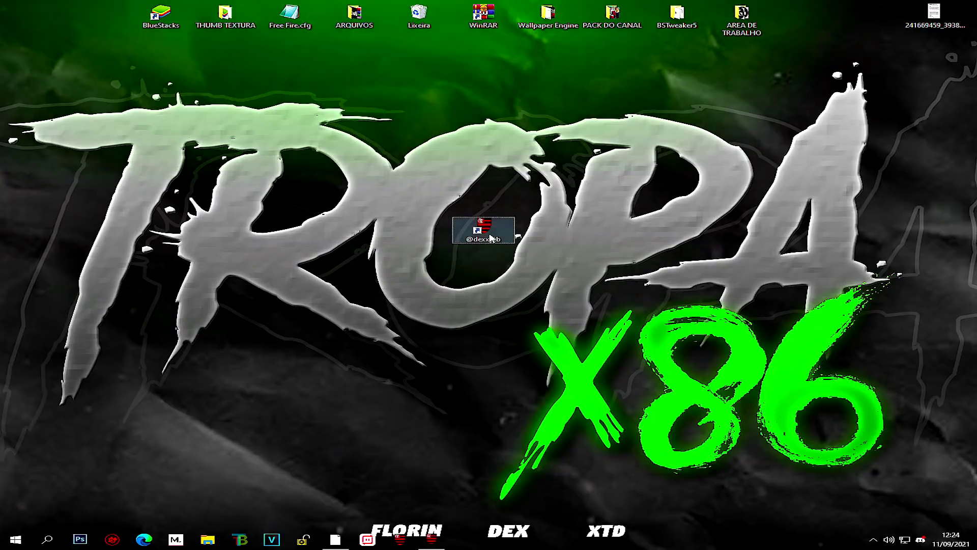
{"action": "left_click", "coordinate": [491, 233]}
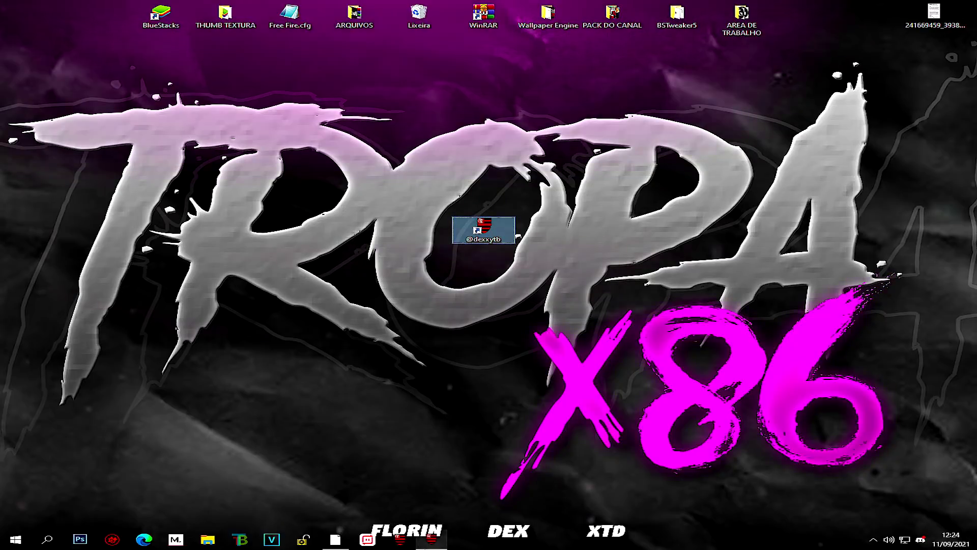
- Examine the list of available screen resolutions in the Windows display settings
{"action": "left_click", "coordinate": [341, 246]}
{"action": "right_click", "coordinate": [341, 247]}
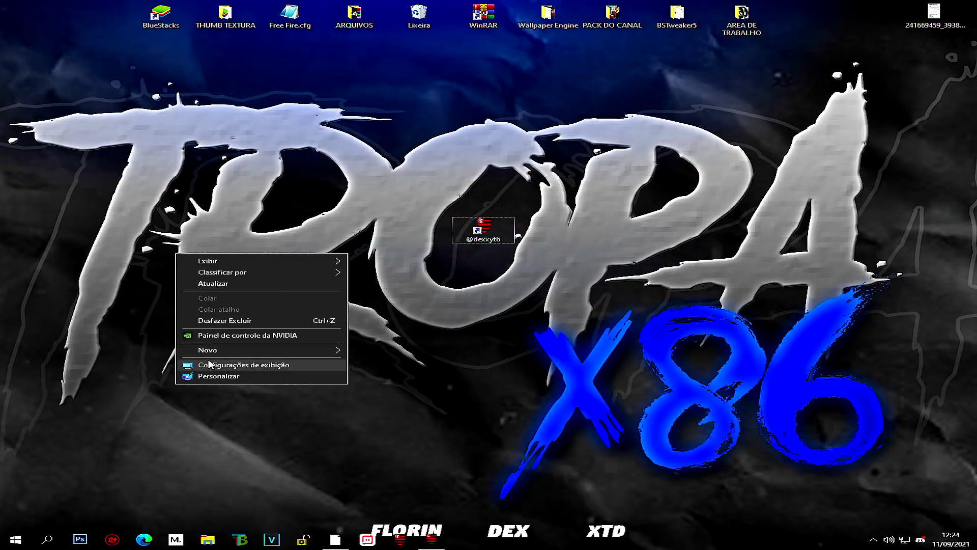
{"action": "left_click", "coordinate": [275, 365]}
{"action": "left_click", "coordinate": [306, 322]}
{"action": "left_click", "coordinate": [285, 321]}
{"action": "left_click", "coordinate": [283, 322]}
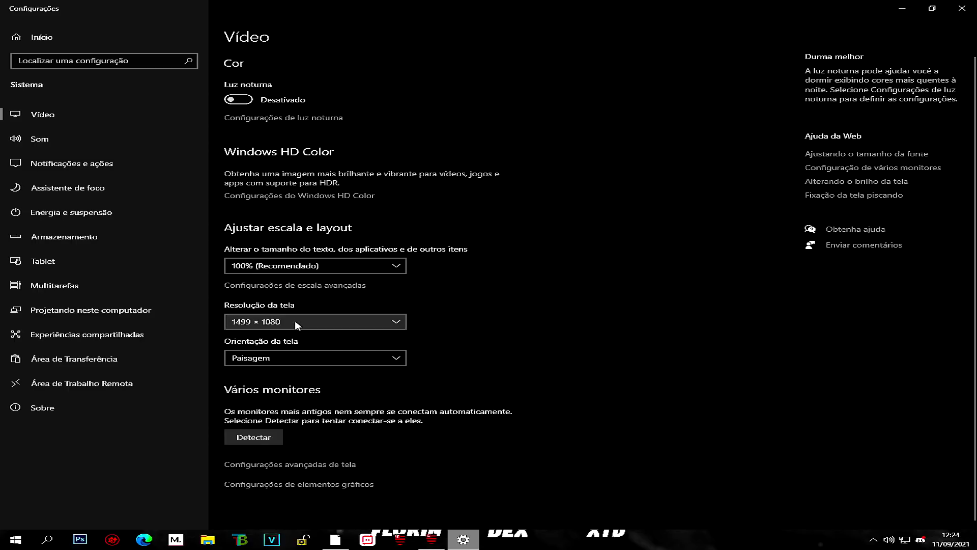
{"action": "scroll", "coordinate": [387, 306], "scroll_direction": "down", "scroll_amount": 2}
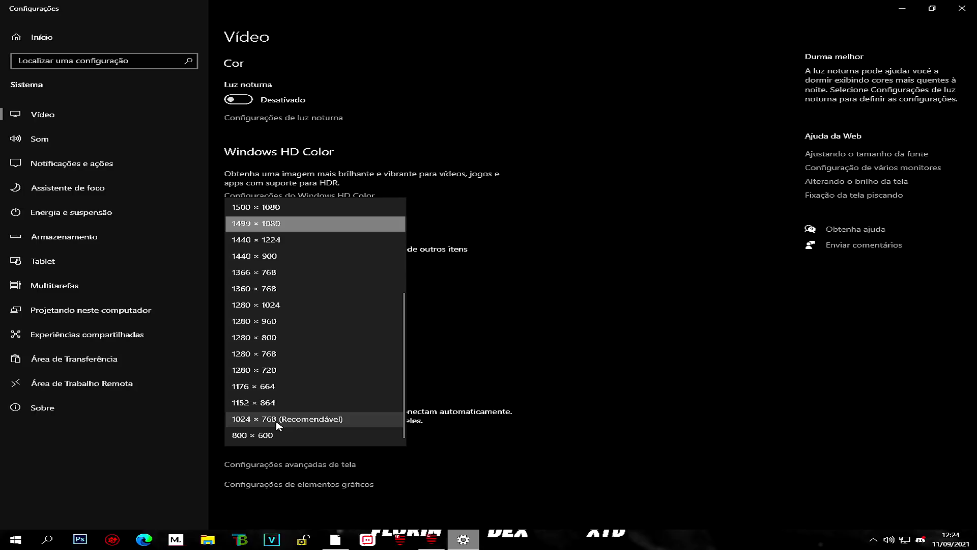
{"action": "left_click", "coordinate": [706, 294]}
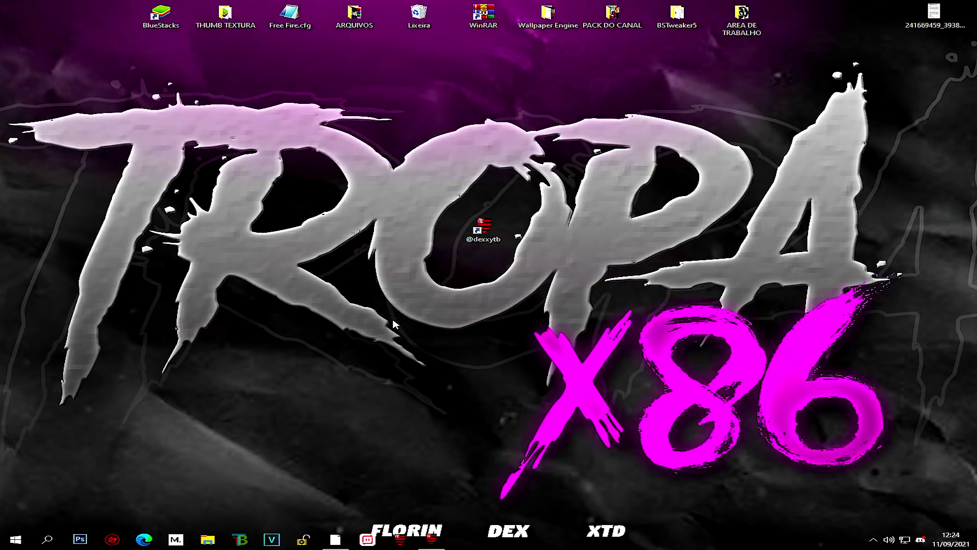
- Open the NVIDIA Control Panel and bring up its Mudar resolução page
{"action": "right_click", "coordinate": [395, 324]}
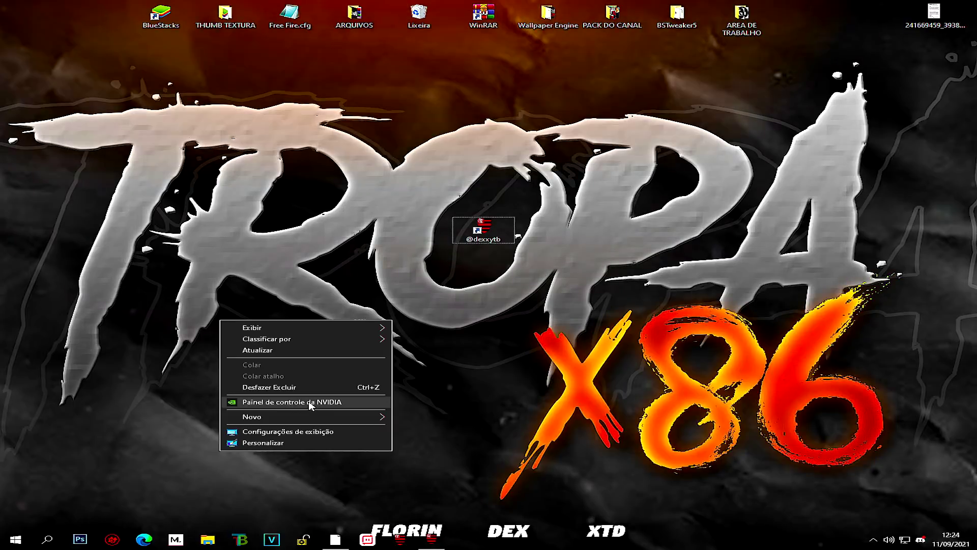
{"action": "left_click", "coordinate": [312, 403]}
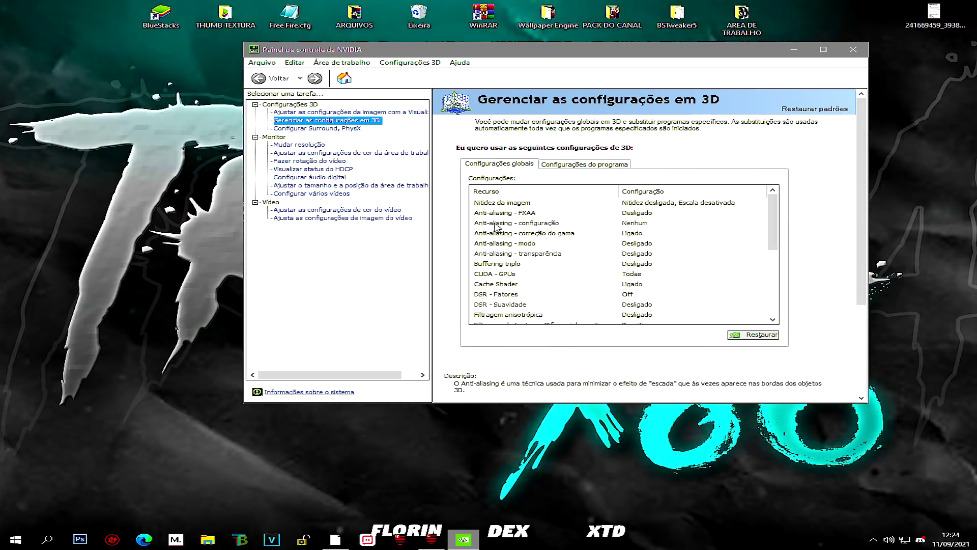
{"action": "left_click", "coordinate": [323, 187]}
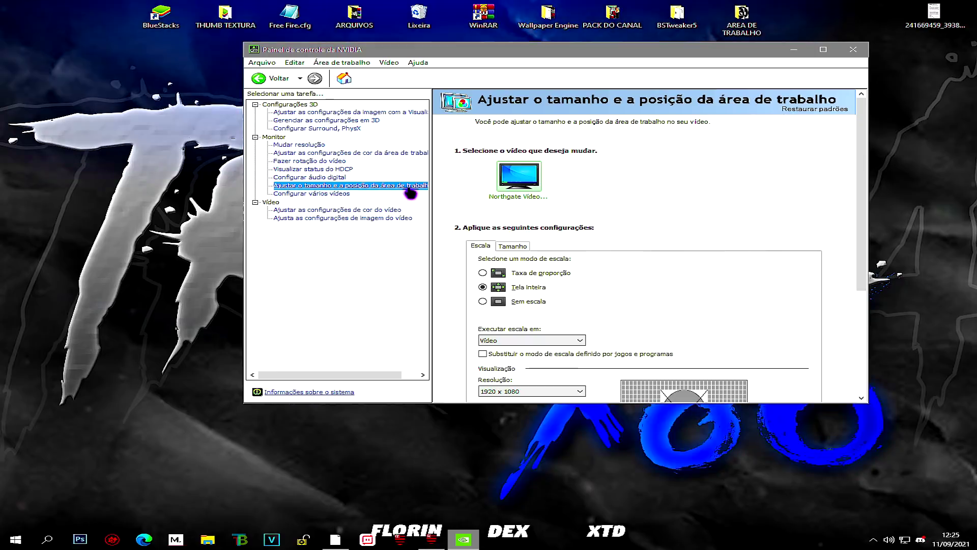
{"action": "left_click", "coordinate": [292, 145]}
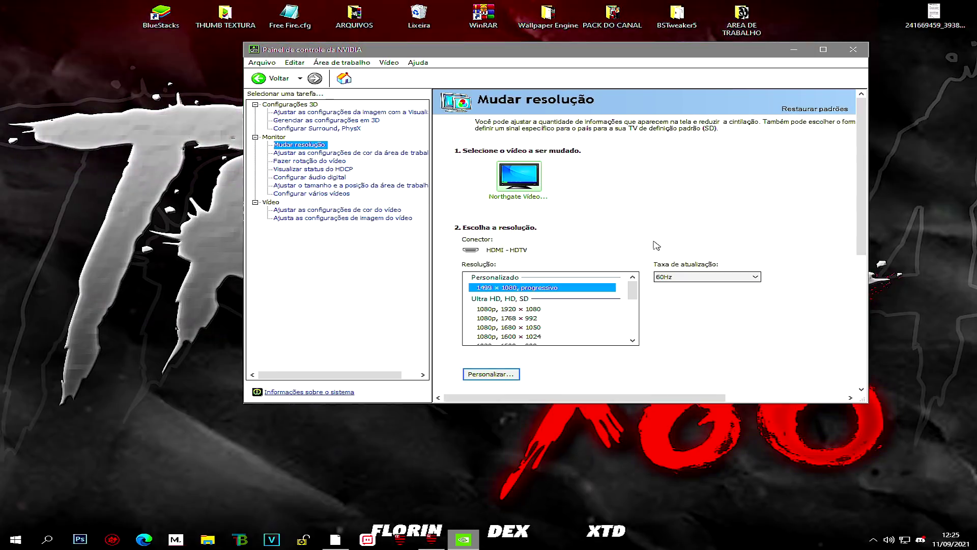
- Start creating a custom resolution with 1280 horizontal pixels and 1024 vertical lines
{"action": "left_click_drag", "start_coordinate": [632, 290], "coordinate": [633, 328]}
{"action": "left_click", "coordinate": [485, 374]}
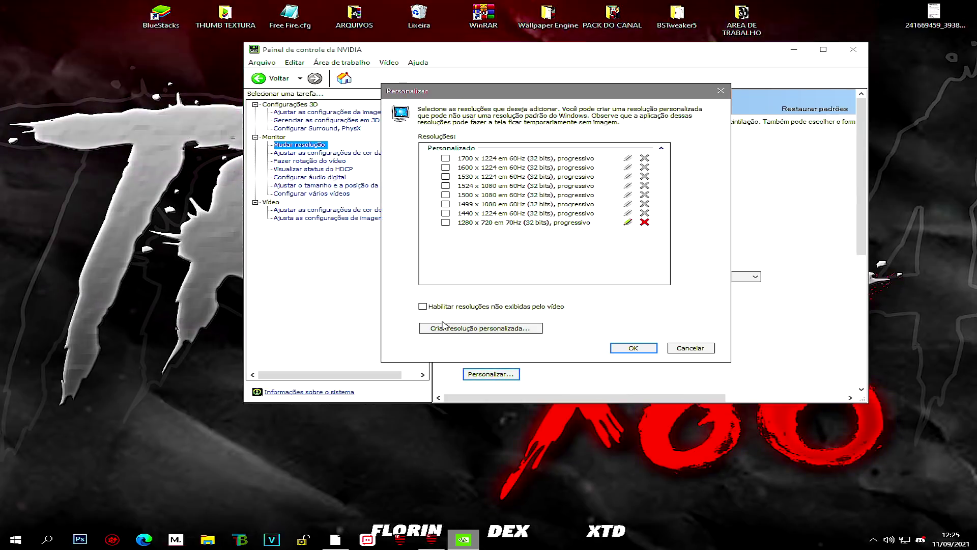
{"action": "left_click", "coordinate": [487, 329]}
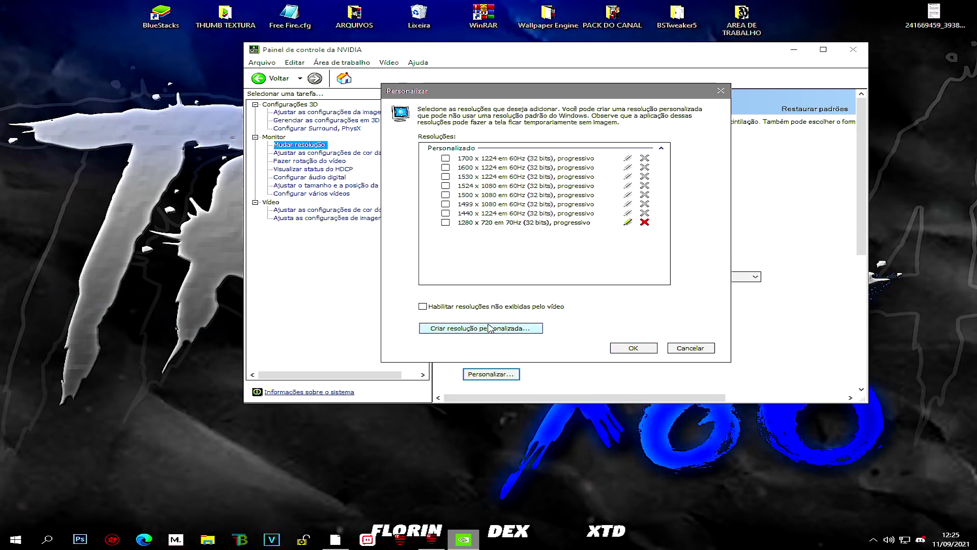
{"action": "double_click", "coordinate": [512, 150]}
{"action": "type", "text": "1440"}
{"action": "double_click", "coordinate": [514, 151]}
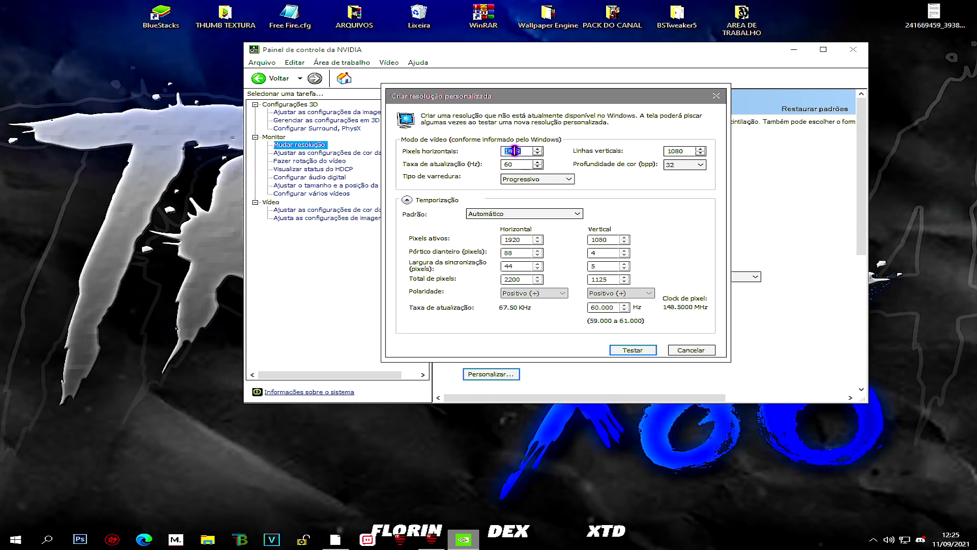
{"action": "type", "text": "1"}
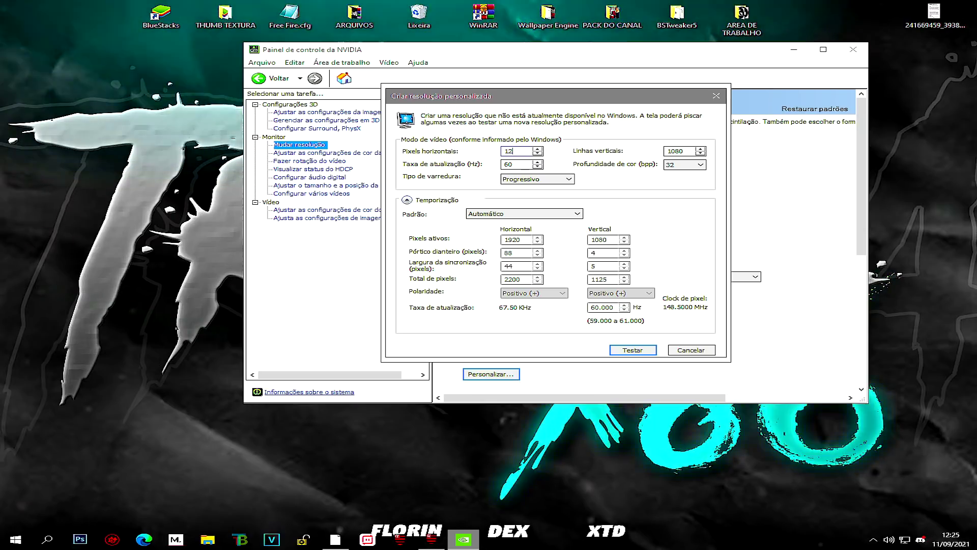
{"action": "double_click", "coordinate": [686, 151]}
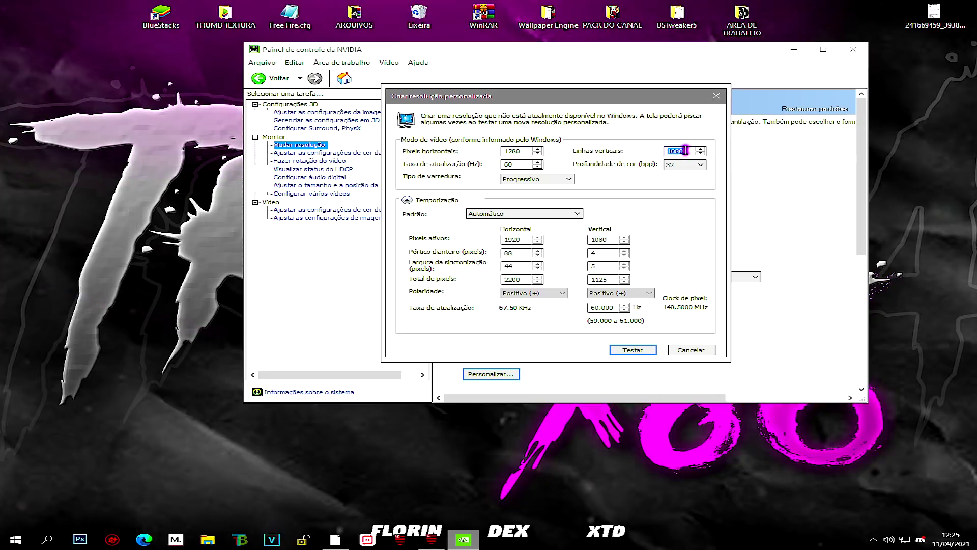
{"action": "type", "text": "10"}
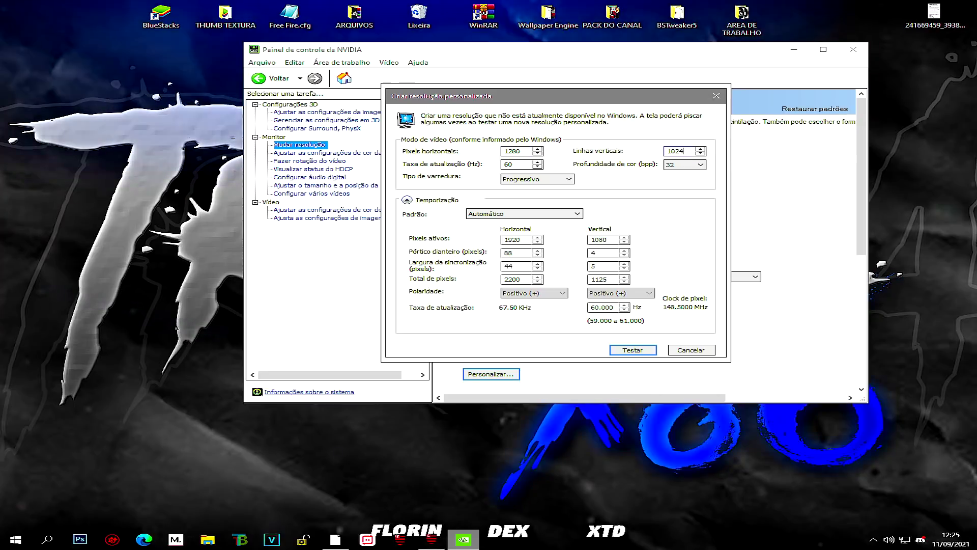
- Check the custom resolution's refresh rate and scan type, and cancel its creation
{"action": "double_click", "coordinate": [511, 164]}
{"action": "left_click", "coordinate": [533, 180]}
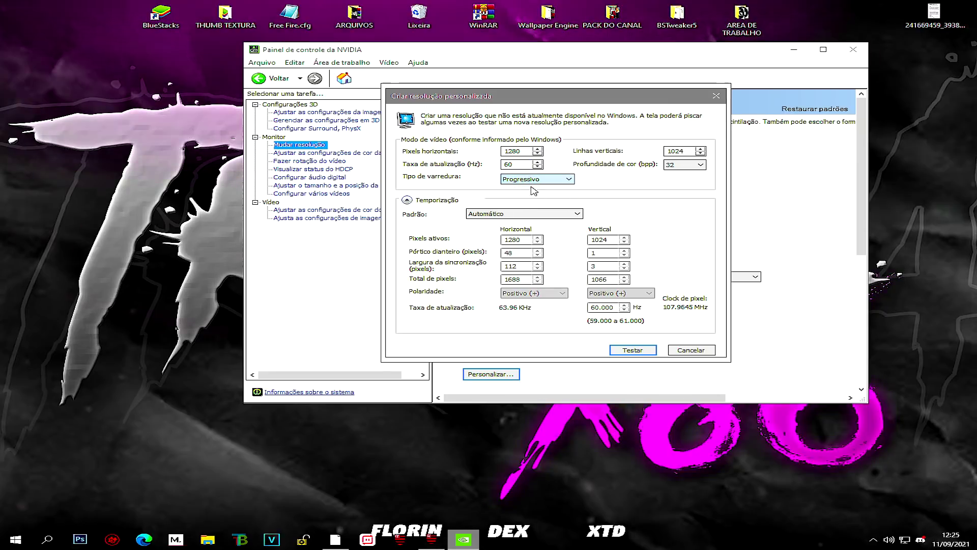
{"action": "left_click", "coordinate": [524, 188]}
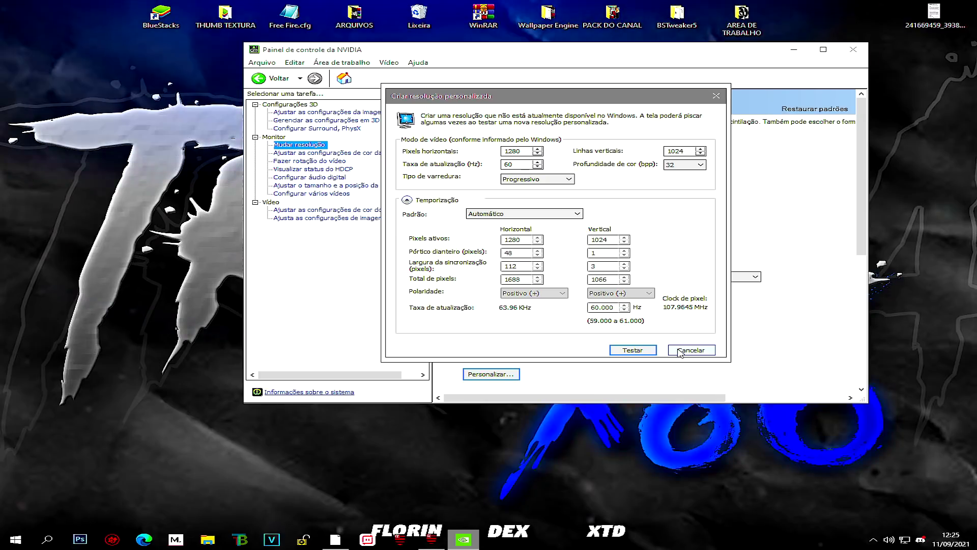
{"action": "left_click", "coordinate": [680, 351]}
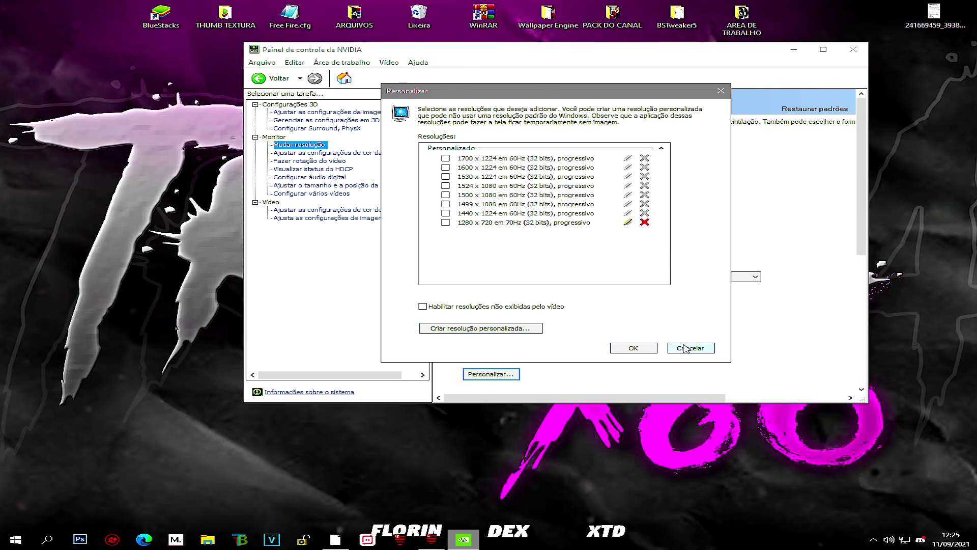
{"action": "left_click", "coordinate": [684, 349]}
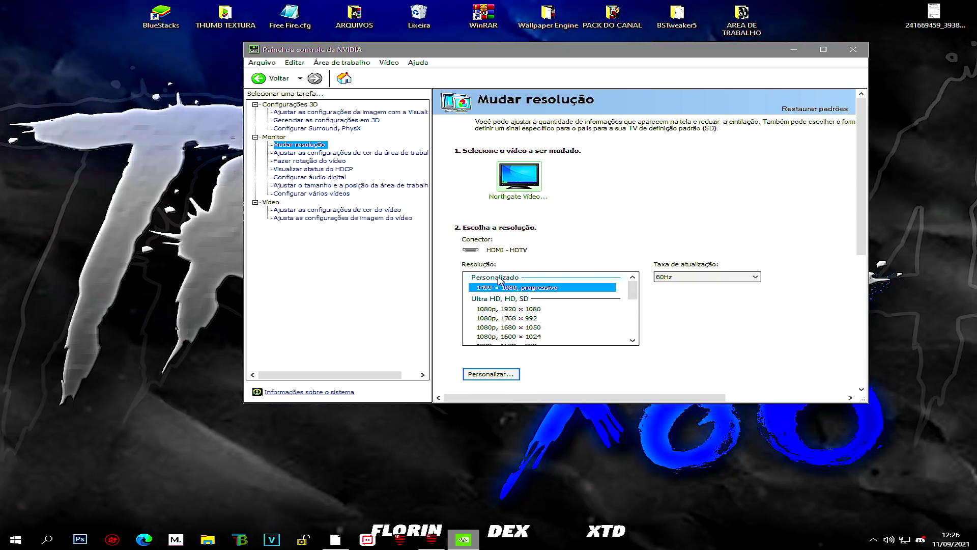
- Apply the custom 1499 × 1080 progressive resolution at 60 Hz and keep the changes
{"action": "left_click", "coordinate": [496, 288]}
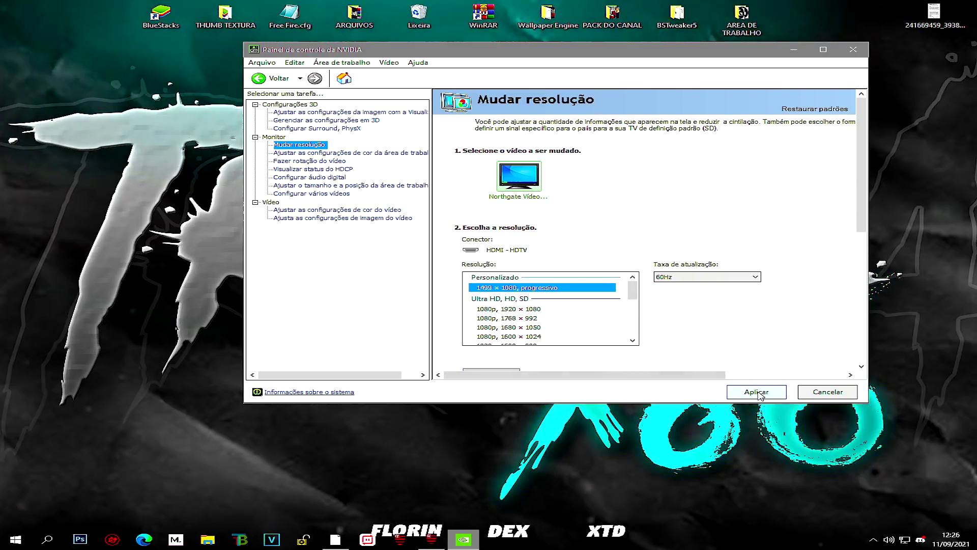
{"action": "left_click", "coordinate": [757, 392]}
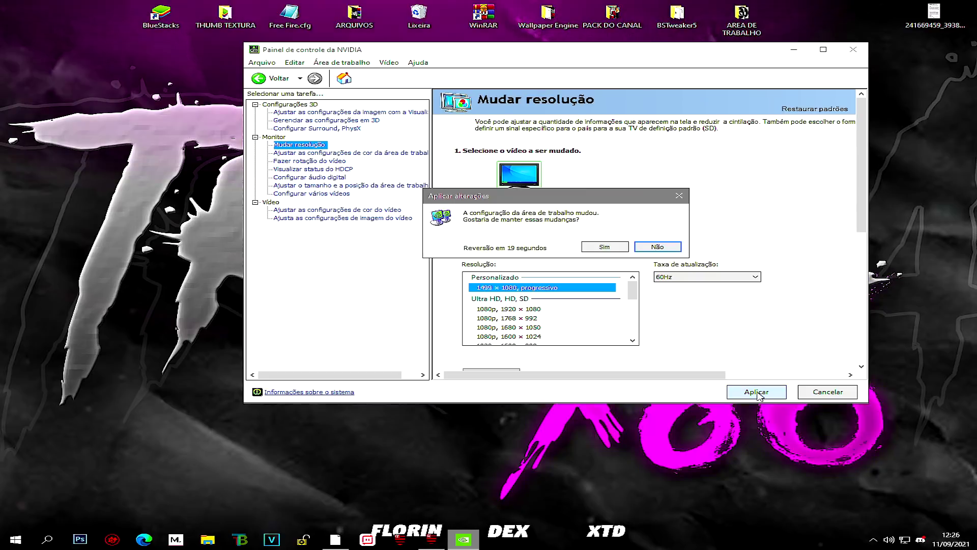
{"action": "left_click", "coordinate": [595, 247]}
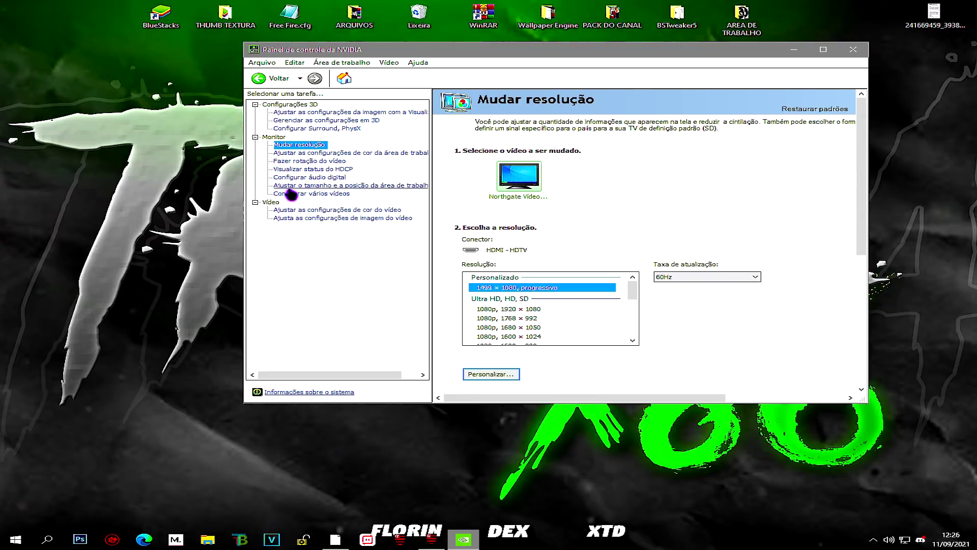
- Bring up the desktop size and position settings, try the Taxa de proporção scaling mode, and select Tela inteira
{"action": "left_click", "coordinate": [340, 186]}
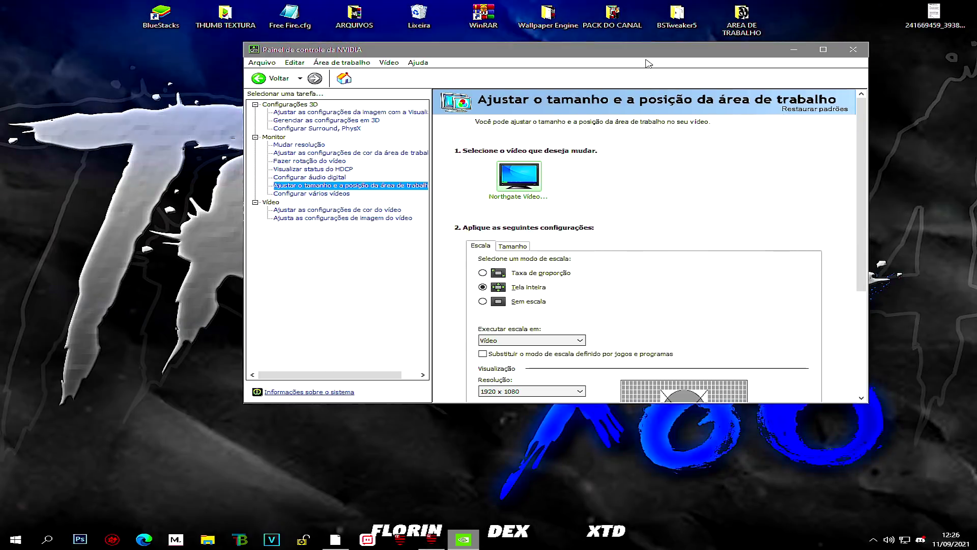
{"action": "left_click_drag", "start_coordinate": [550, 51], "coordinate": [537, 22]}
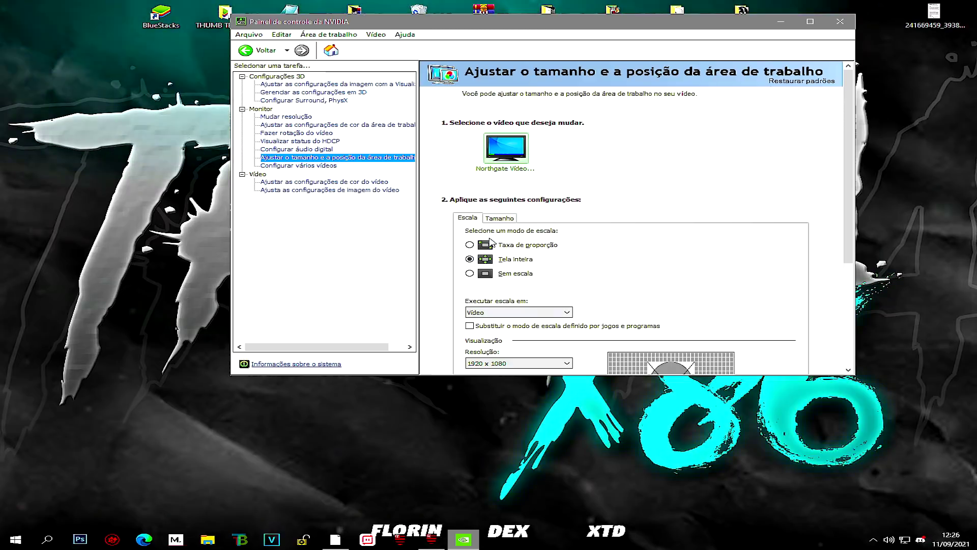
{"action": "left_click", "coordinate": [486, 247]}
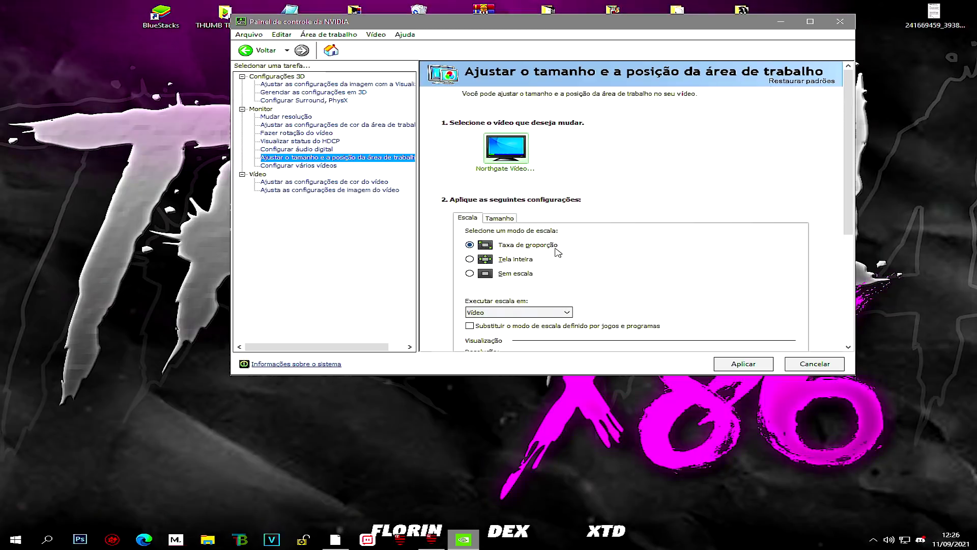
{"action": "left_click", "coordinate": [485, 260]}
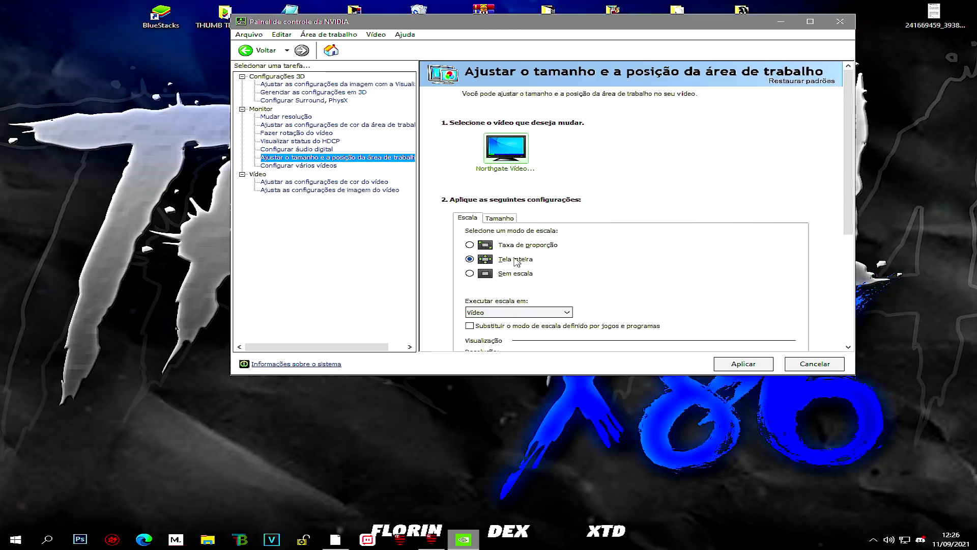
- Choose Vídeo as the device that performs the scaling, and close the control panel
{"action": "scroll", "coordinate": [849, 275], "scroll_direction": "down", "scroll_amount": 5}
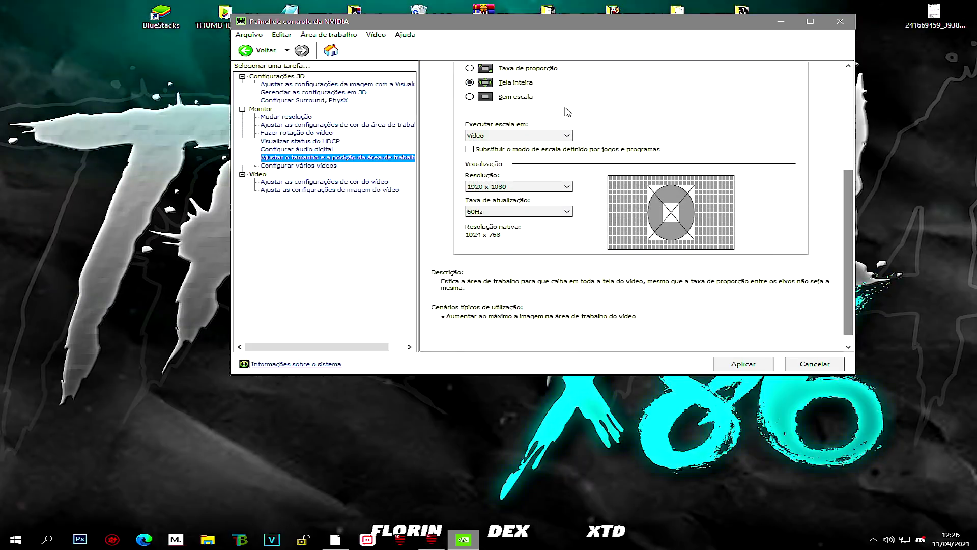
{"action": "left_click", "coordinate": [509, 135]}
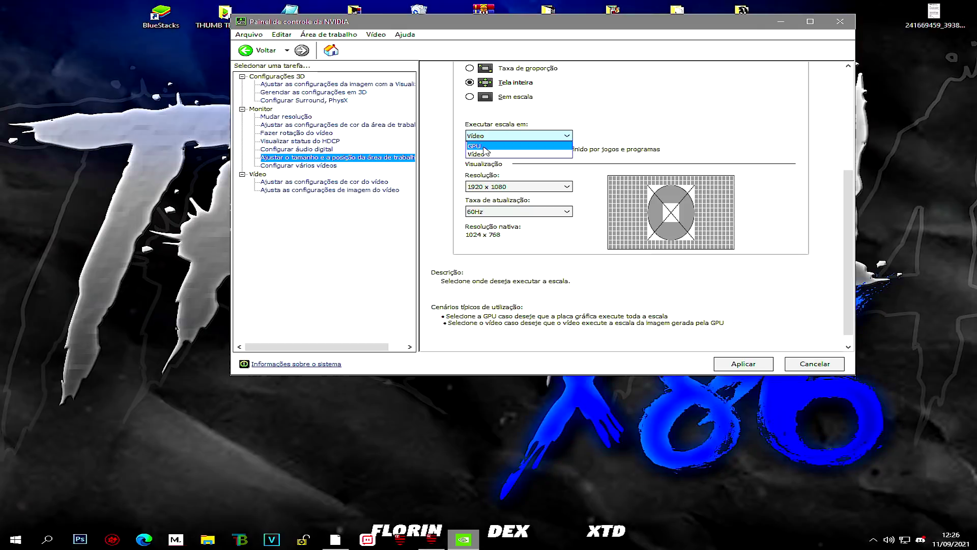
{"action": "left_click", "coordinate": [491, 154]}
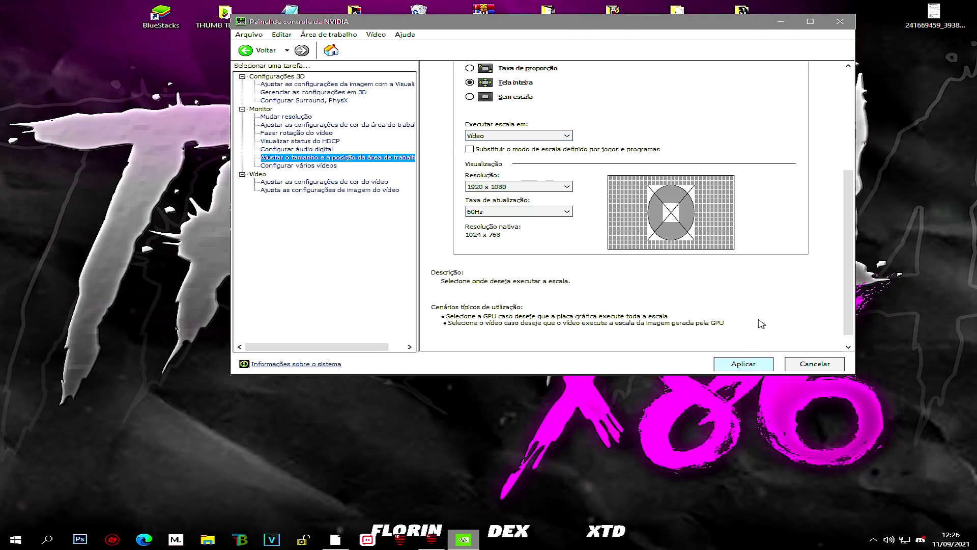
{"action": "left_click", "coordinate": [841, 22]}
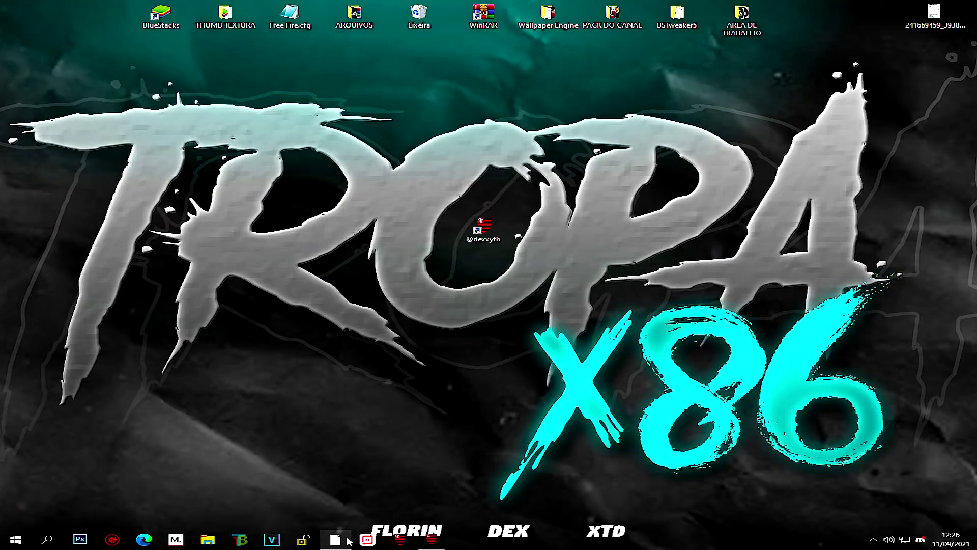
{"action": "left_click", "coordinate": [349, 539]}
{"action": "left_click", "coordinate": [349, 540]}
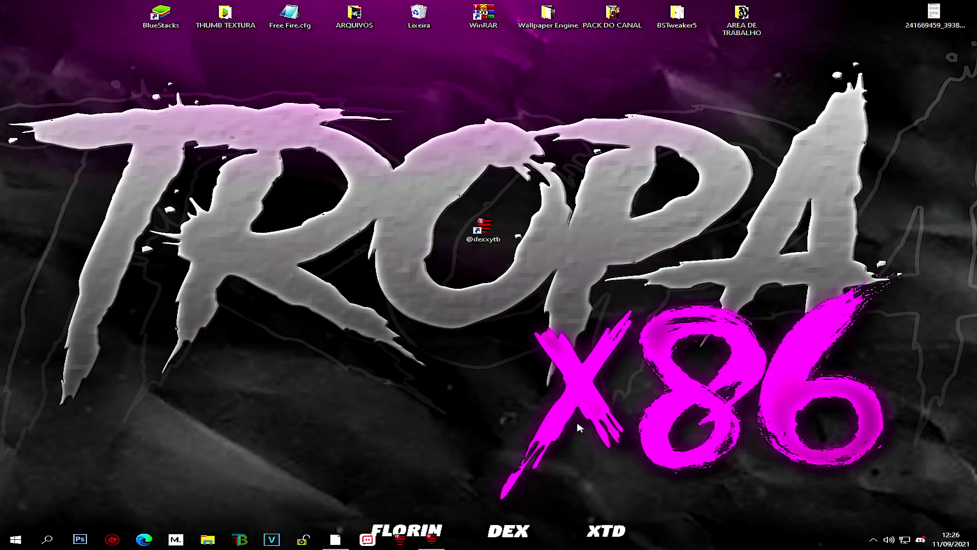